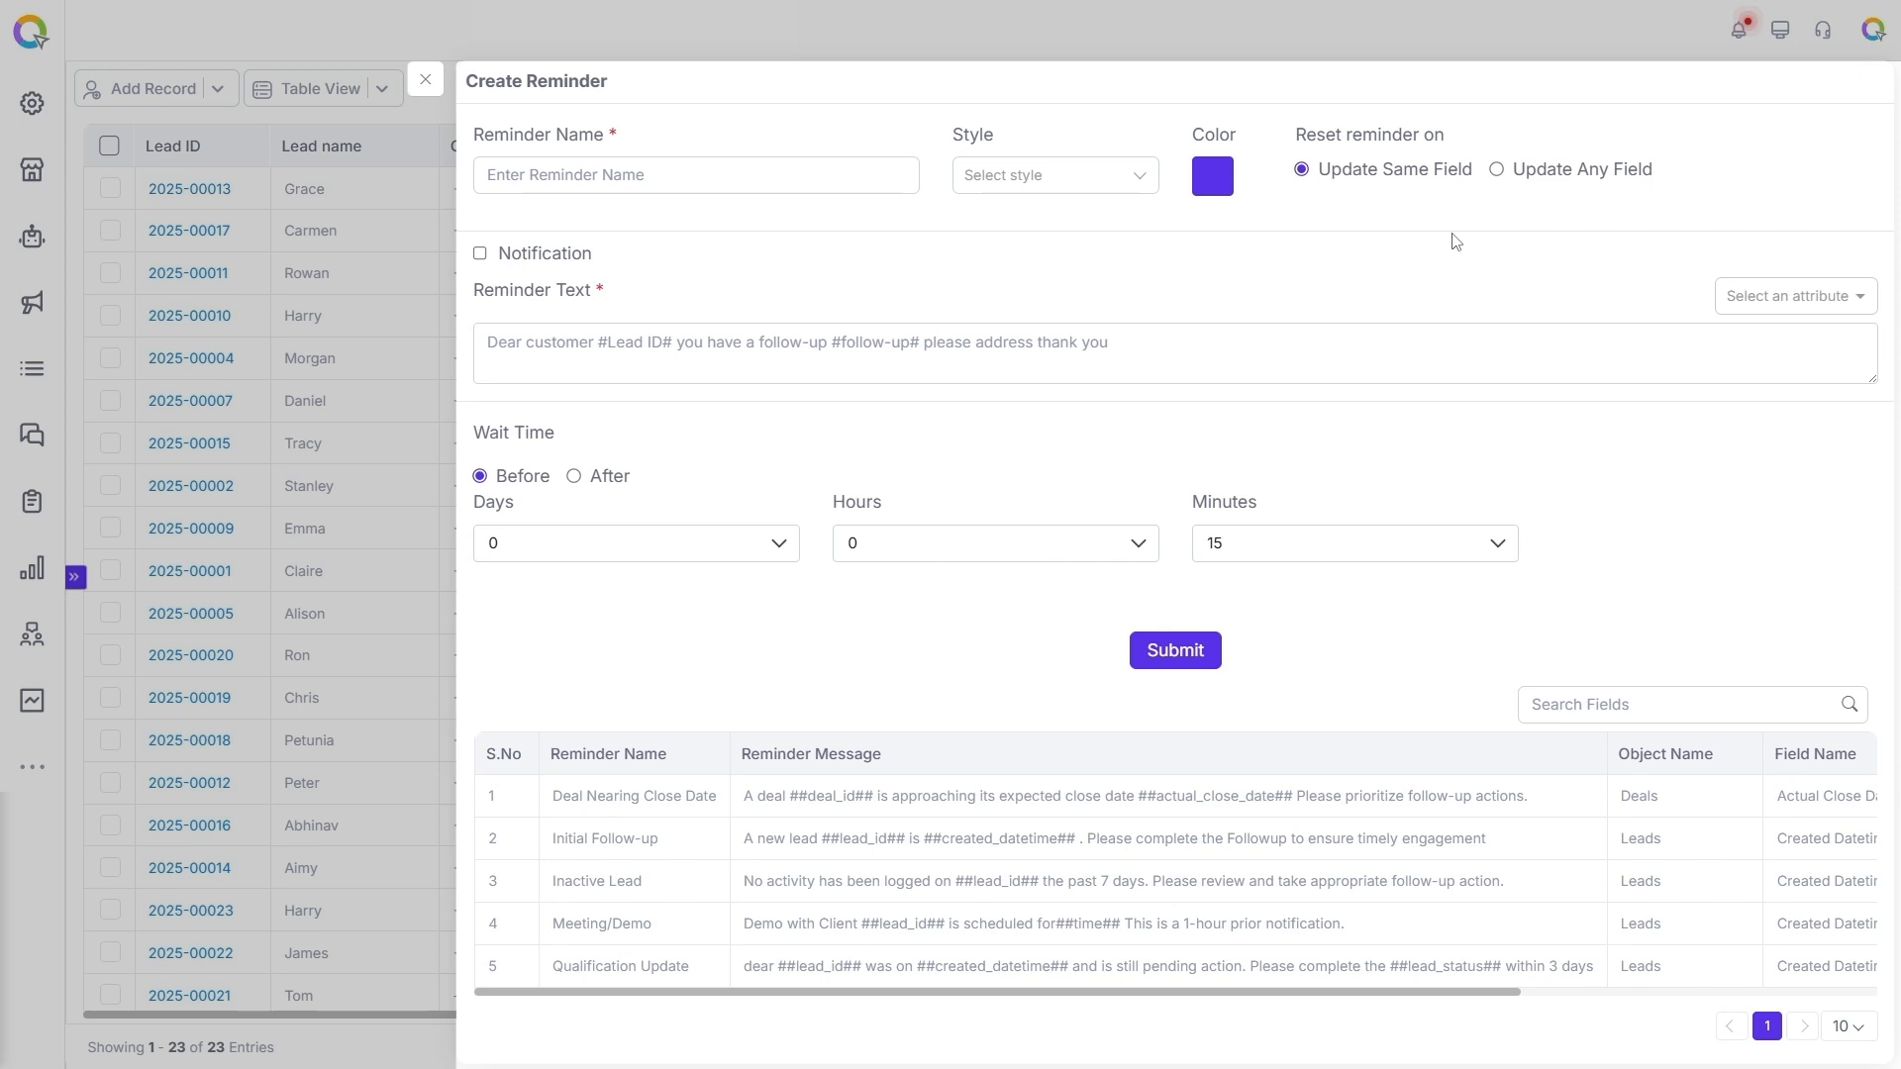
Name the new reminder "Follow up Reminder".
click(659, 182)
text(Fo)
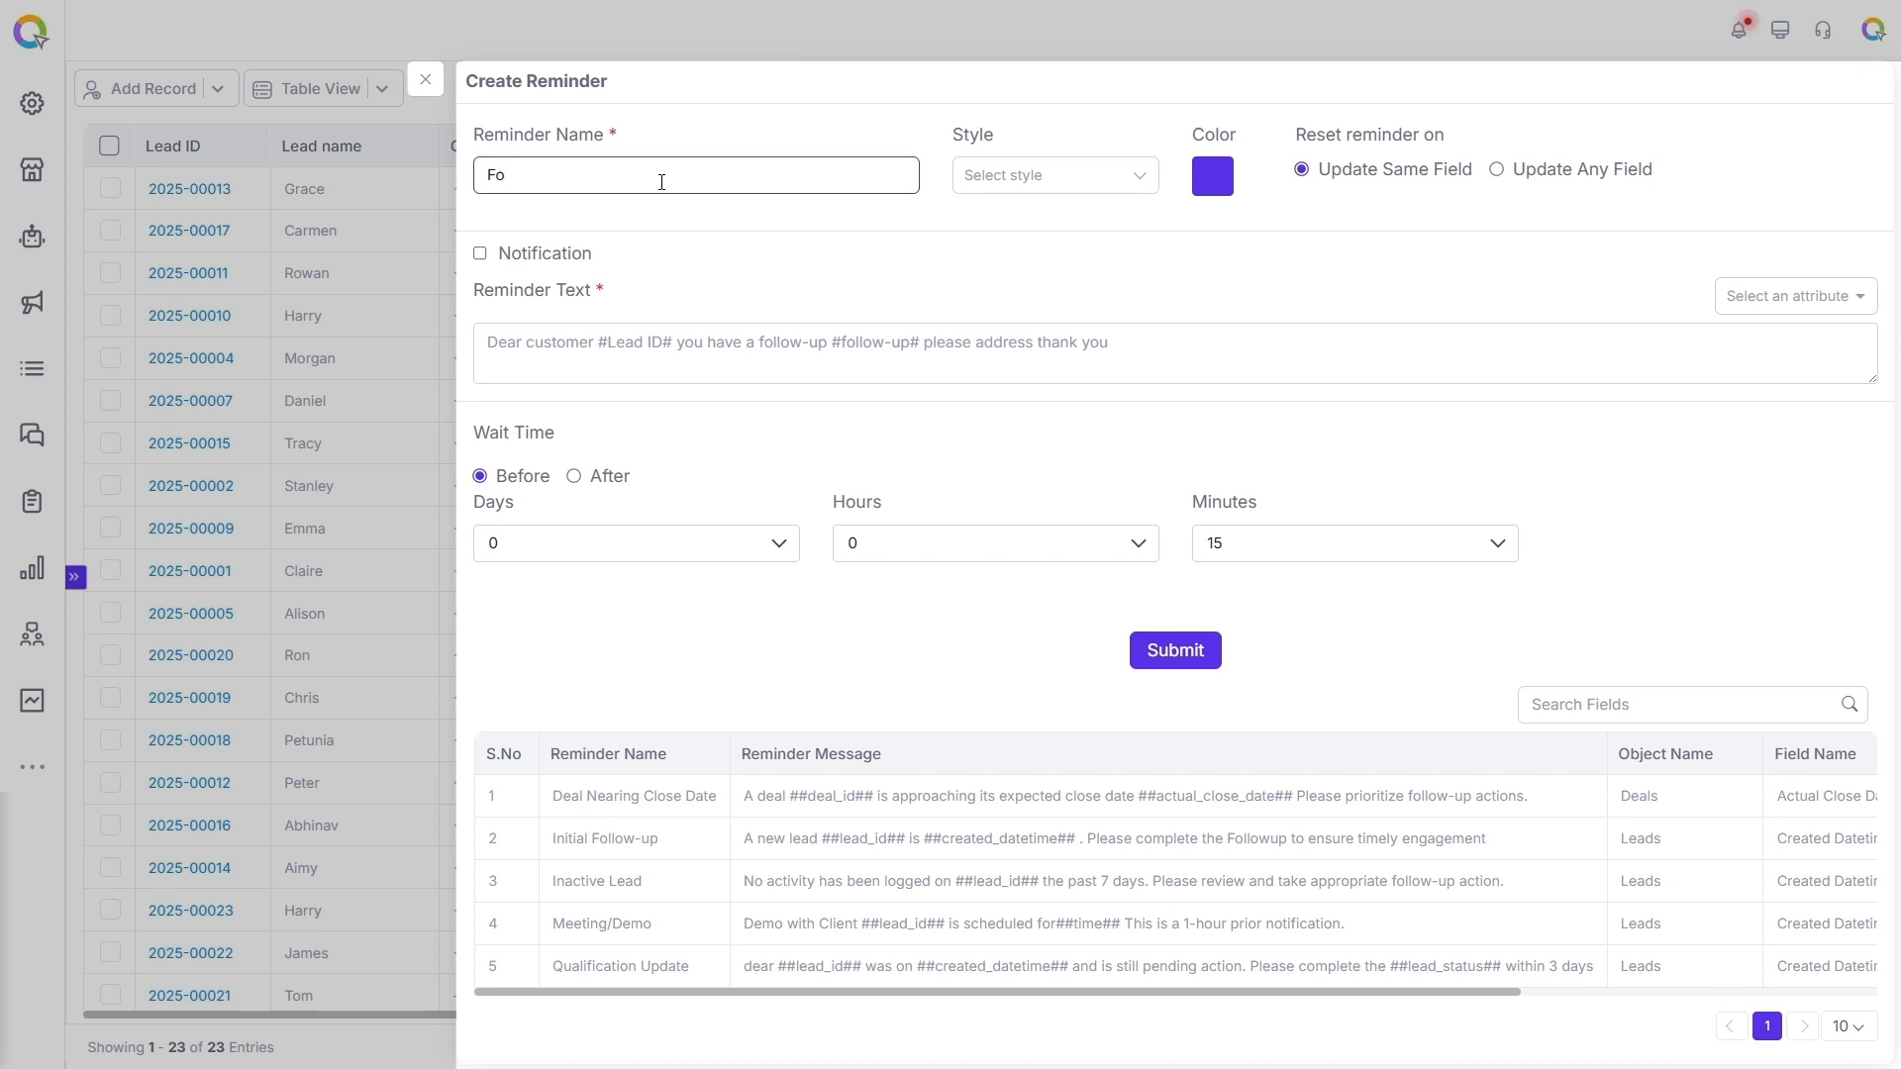
text(llow up Reminder)
Set the reminder's style to cell and its colour to the preset blue.
click(1069, 188)
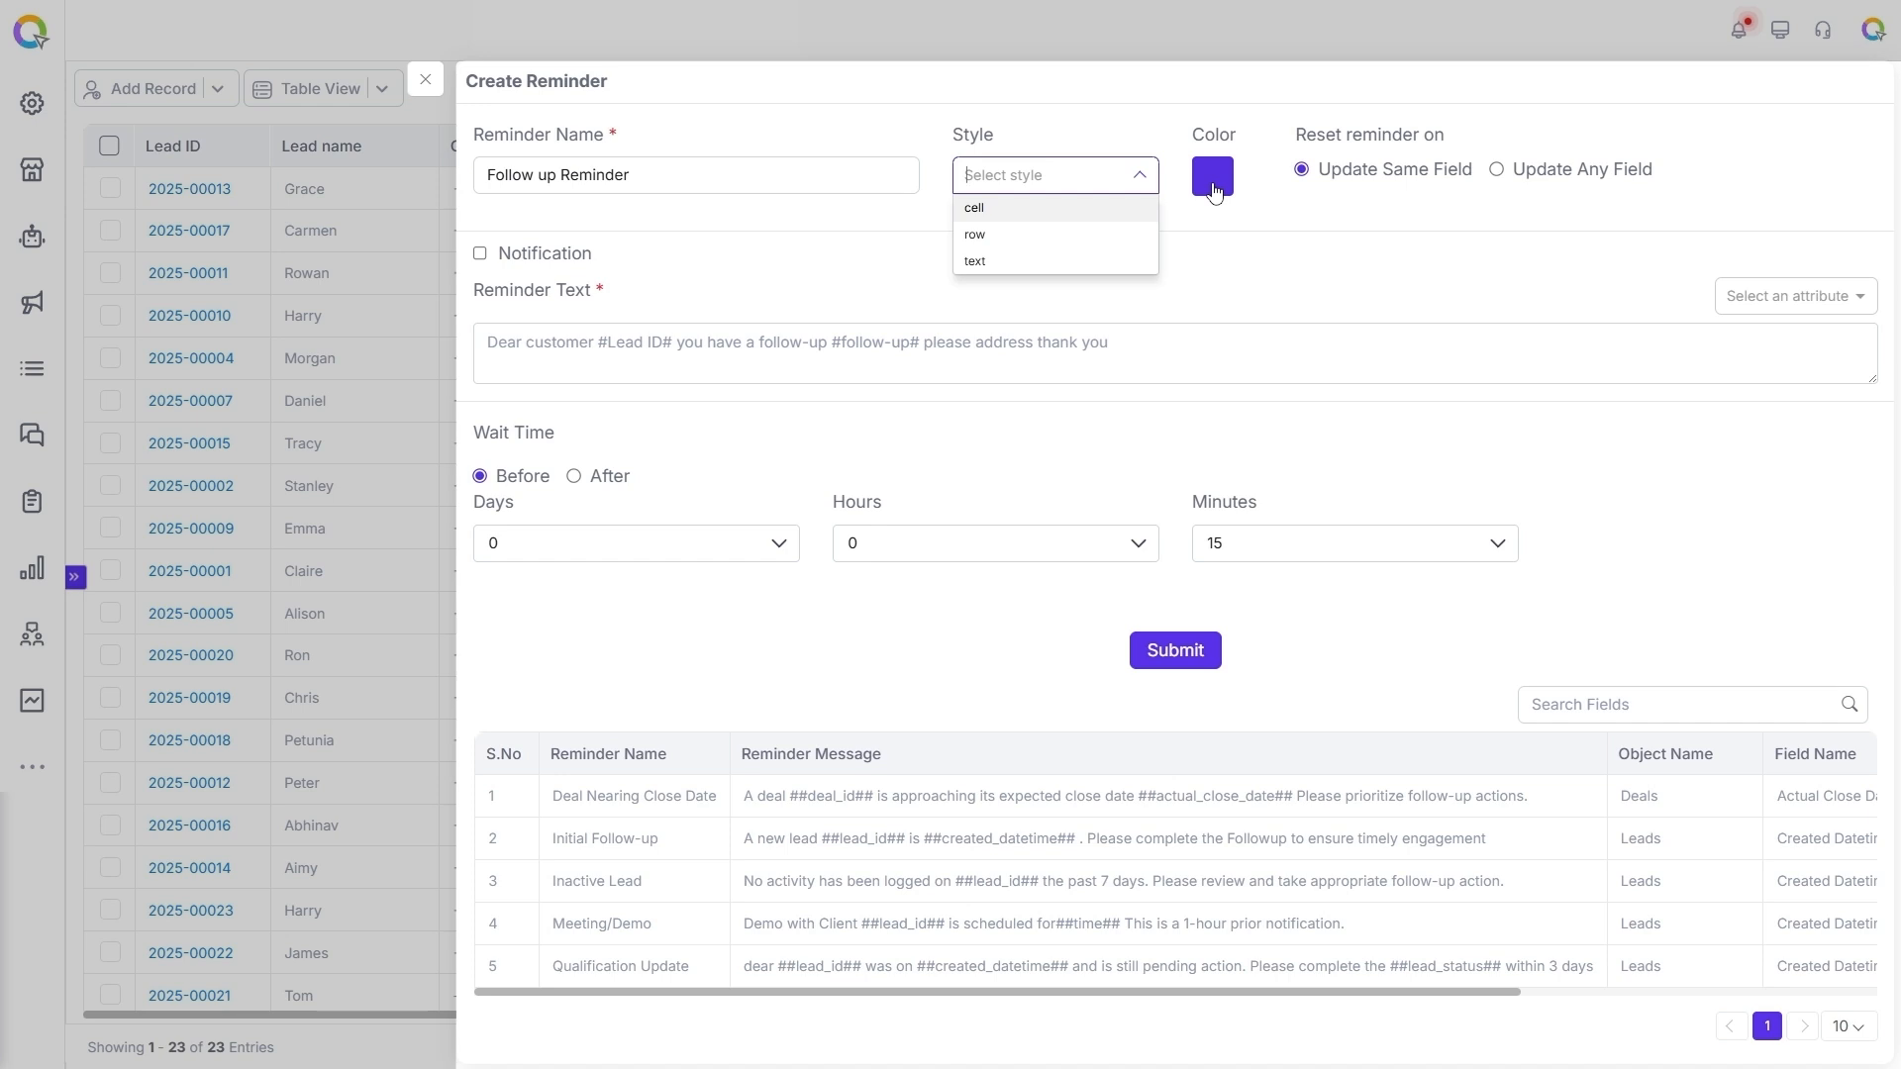
click(999, 210)
click(1222, 182)
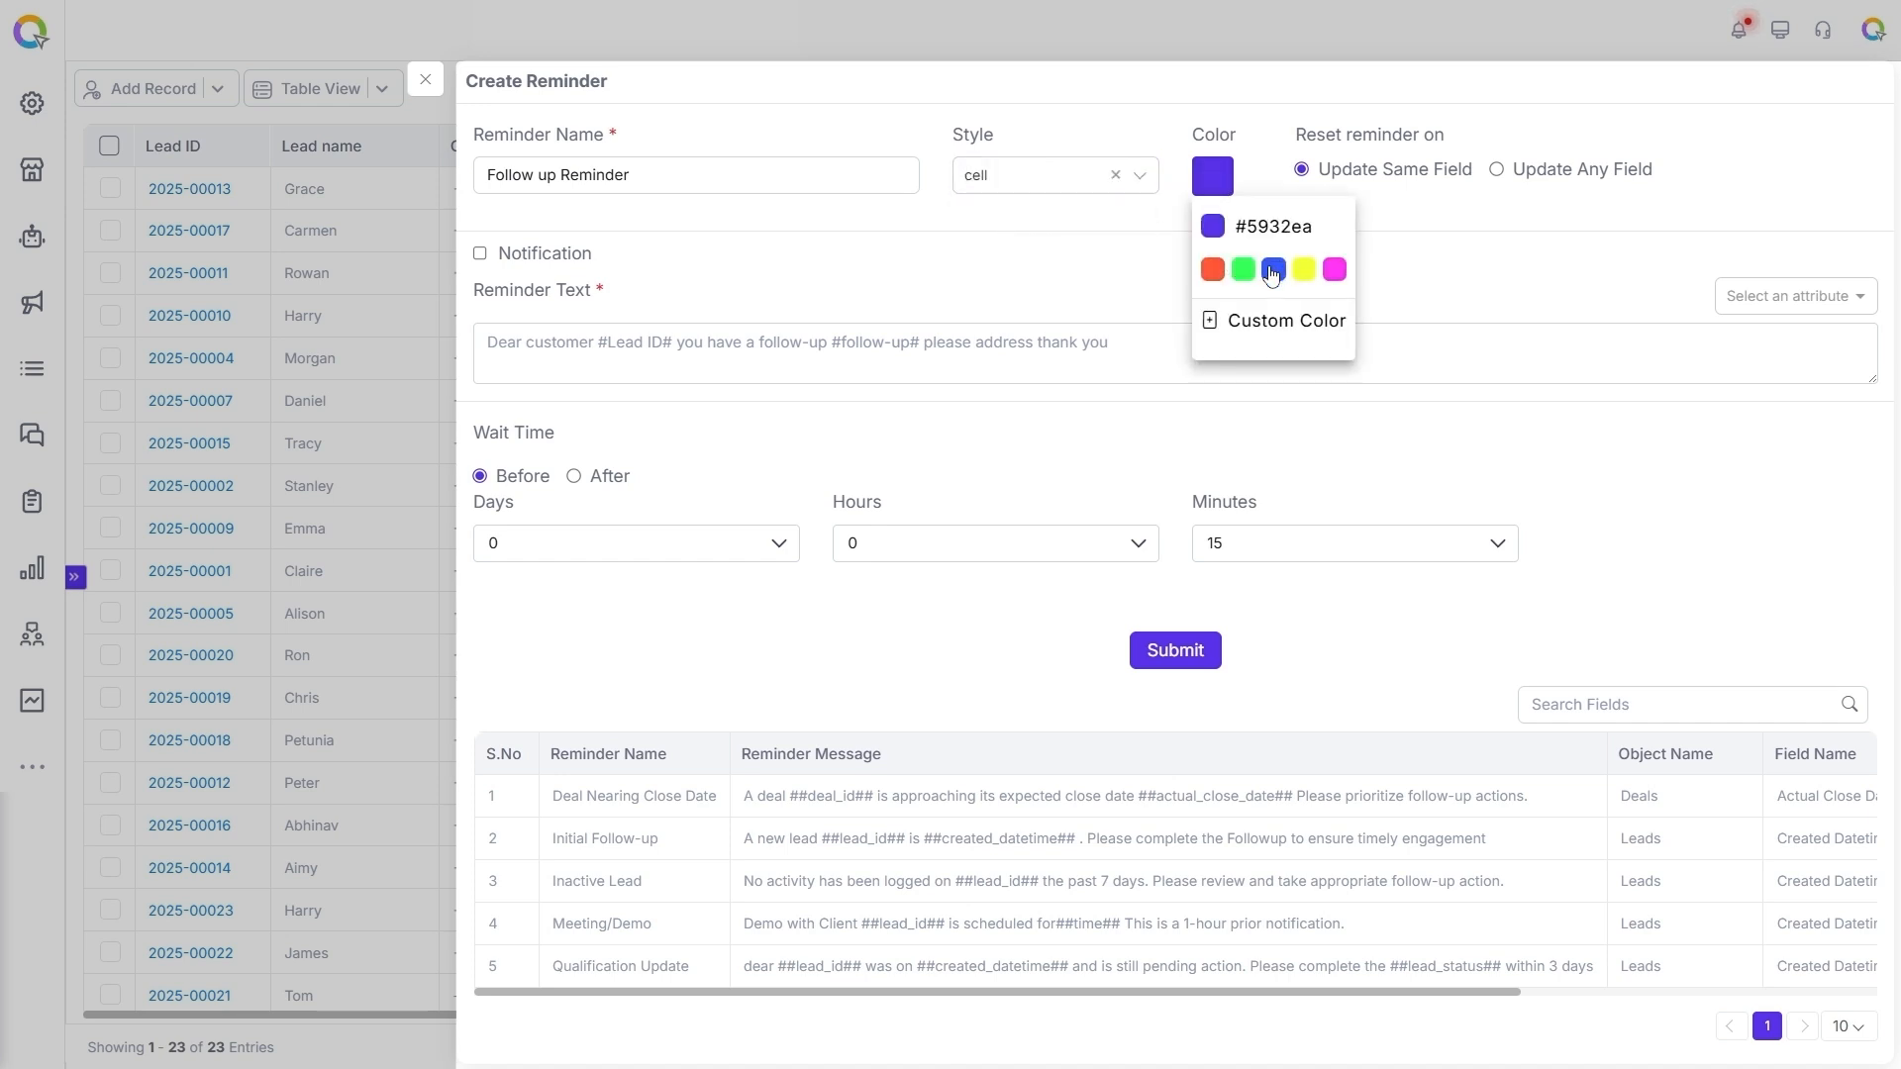
click(1271, 275)
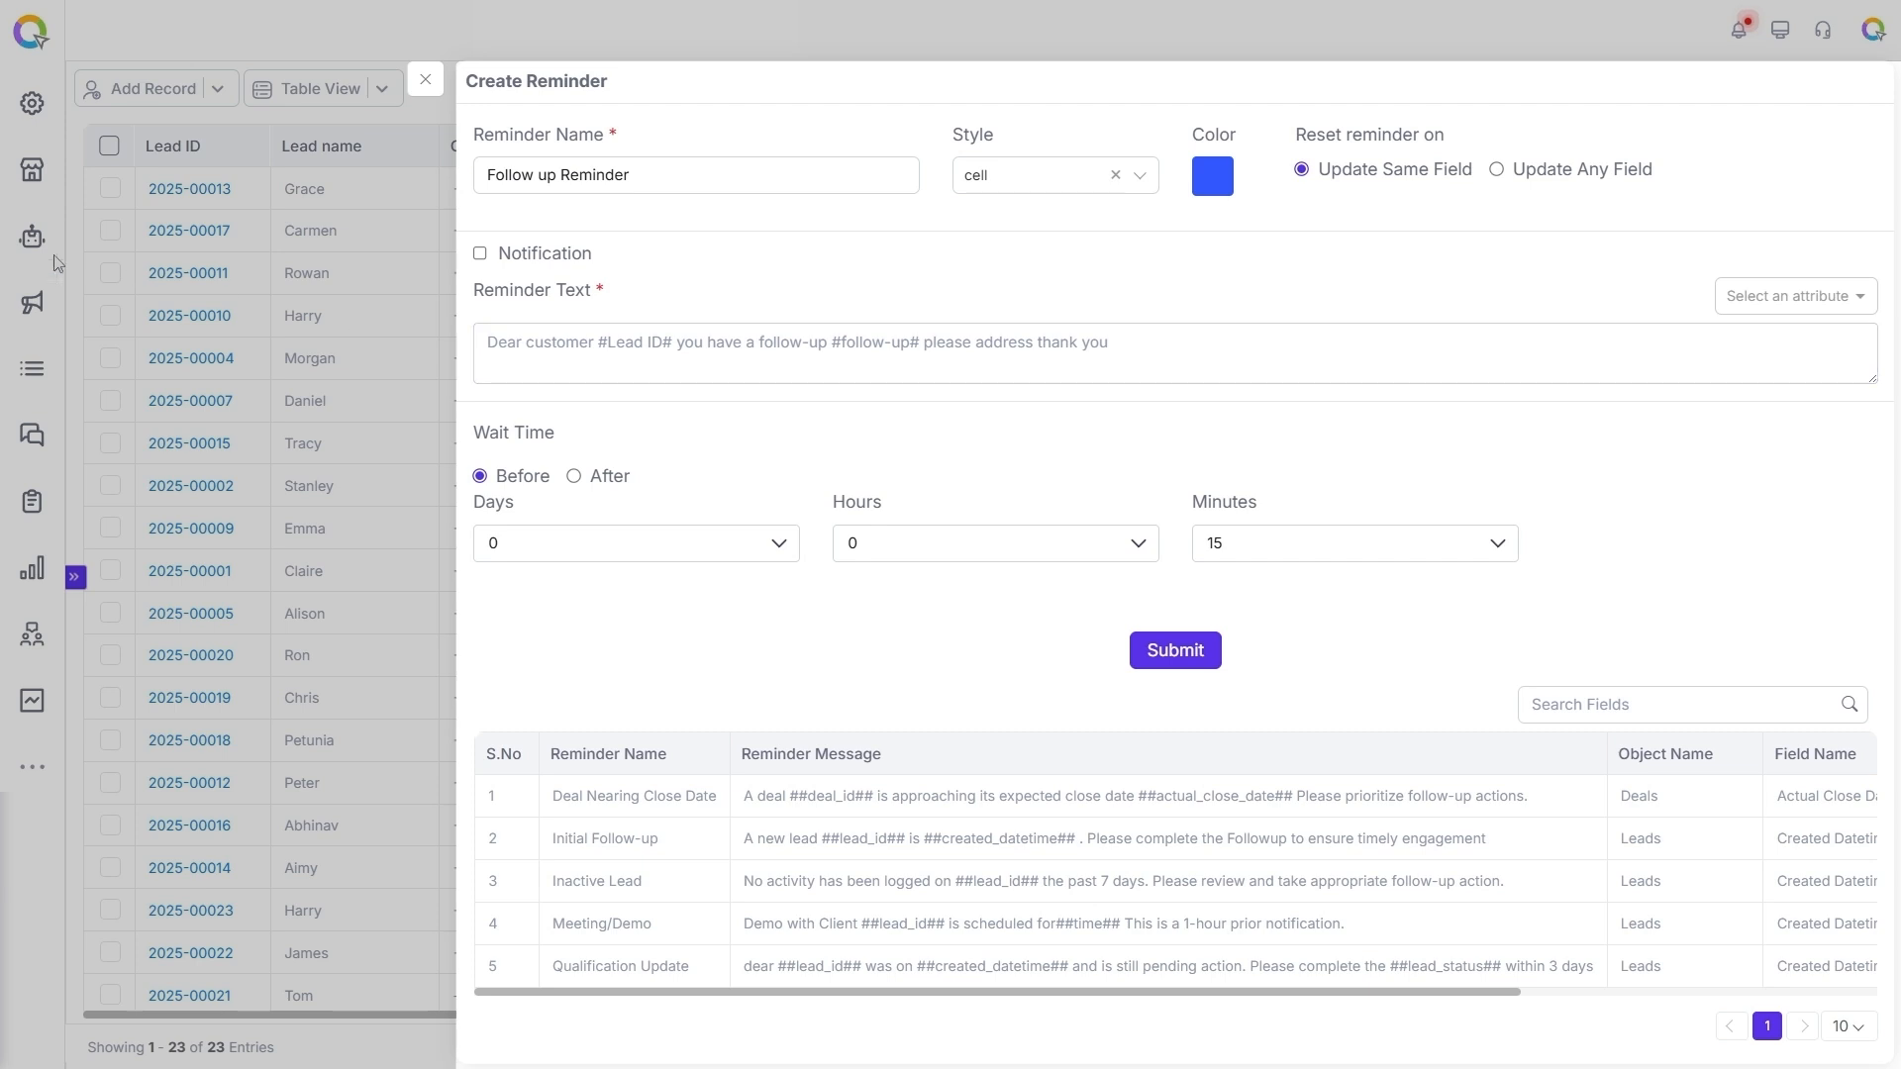
Enable notification for the reminder and begin its text with "Hi" followed by the Assigned User attribute.
click(481, 256)
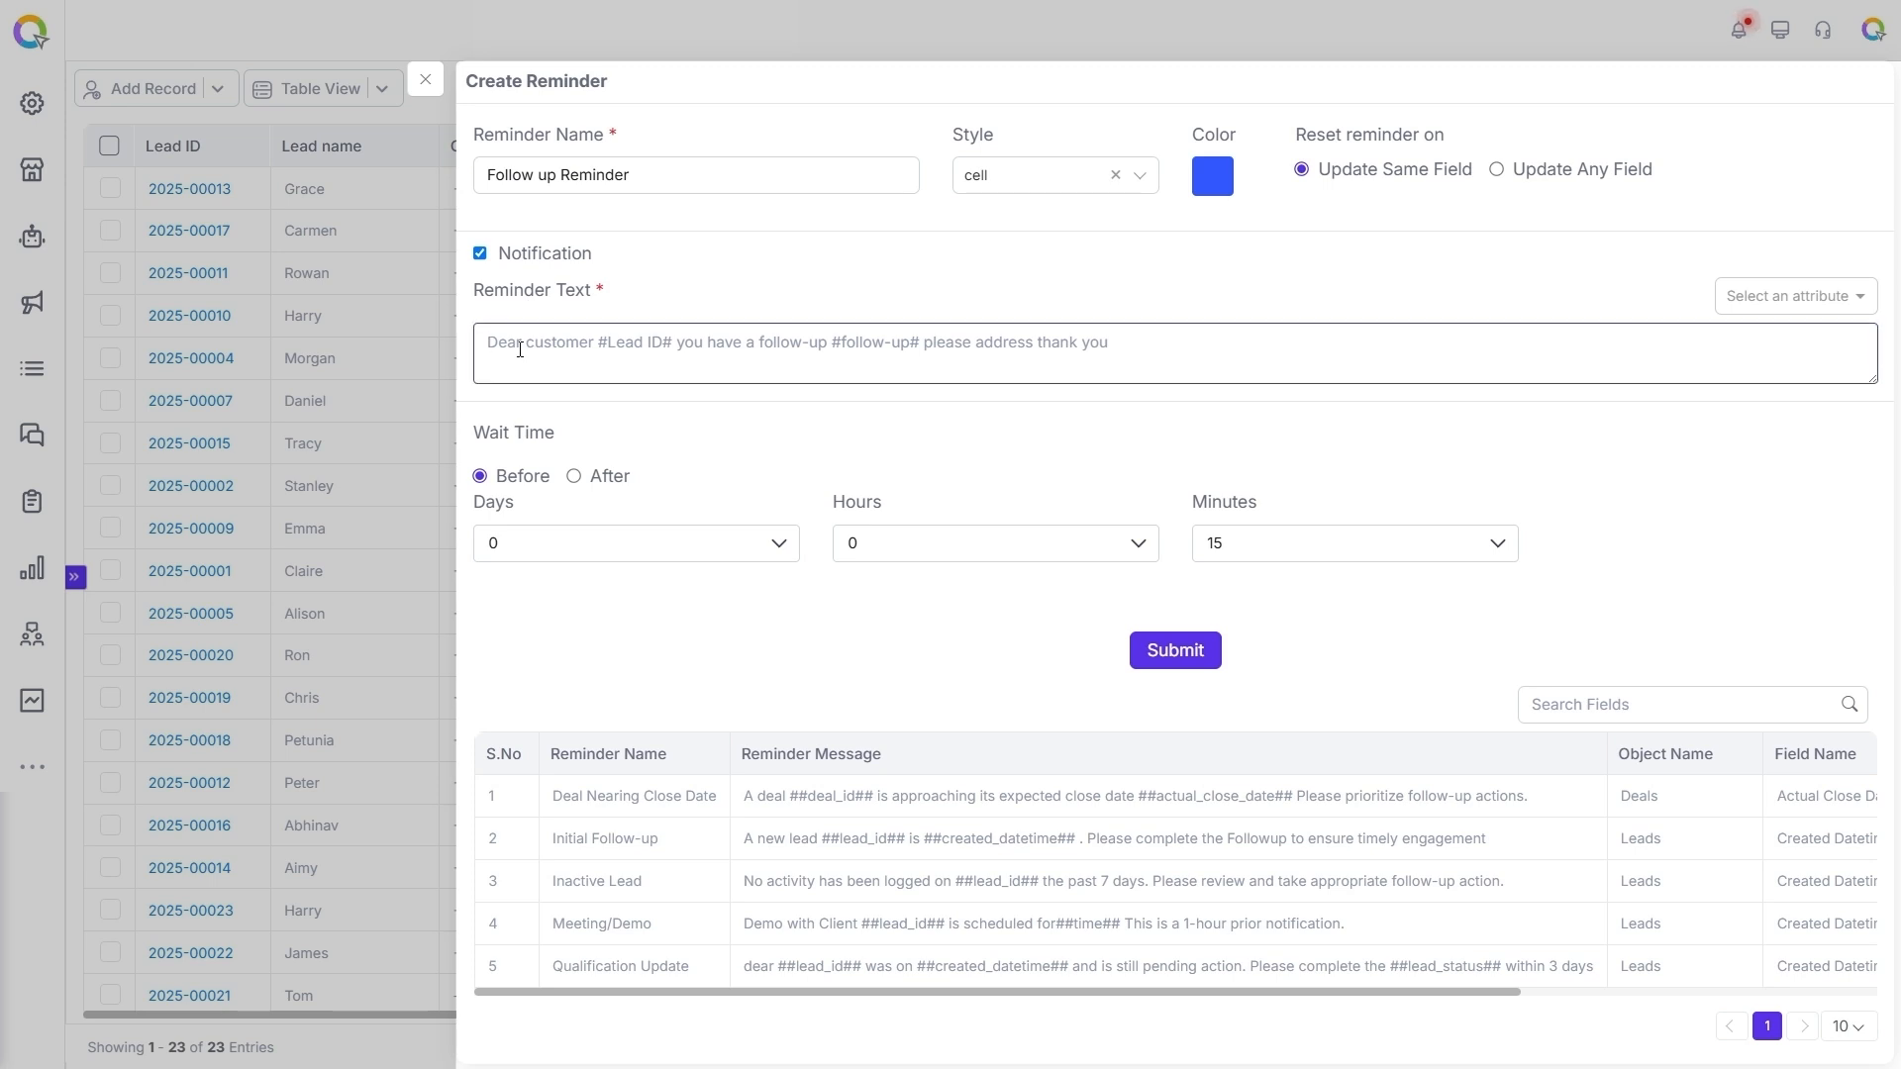
click(1824, 297)
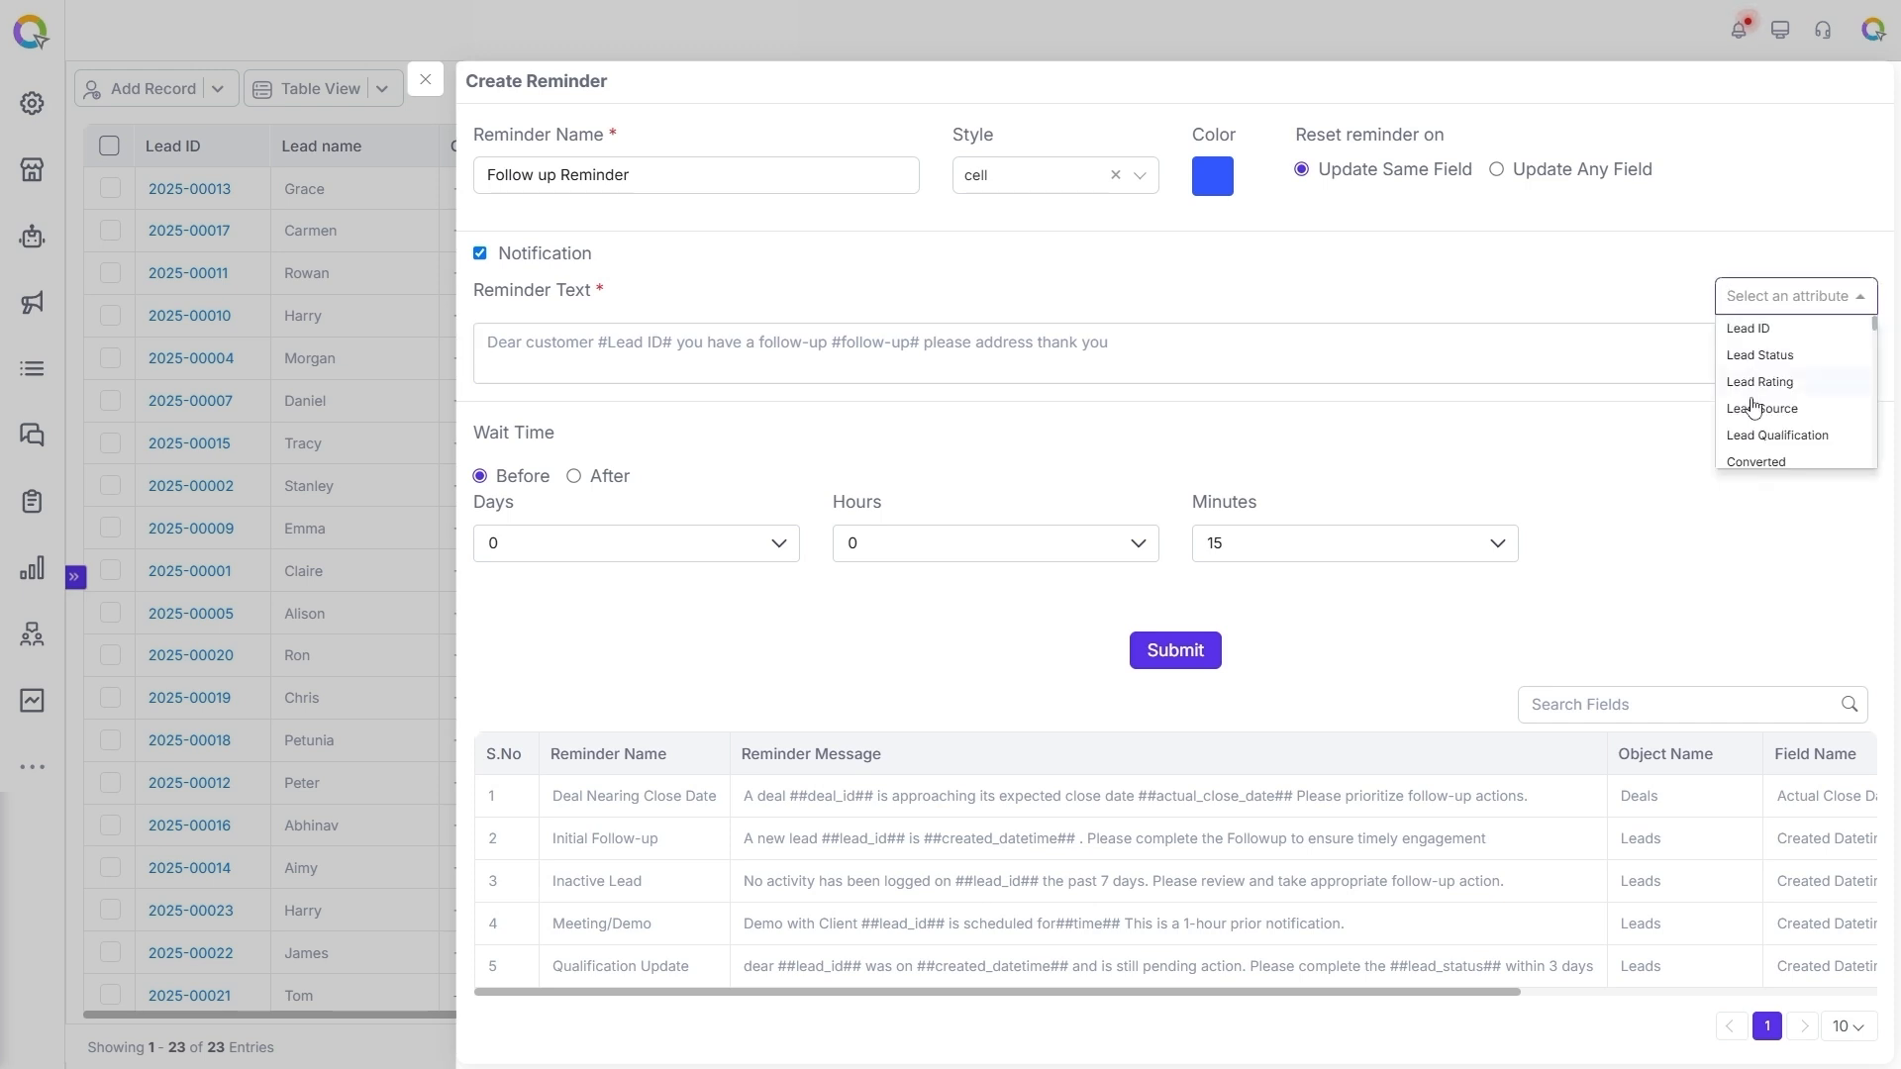
click(1664, 436)
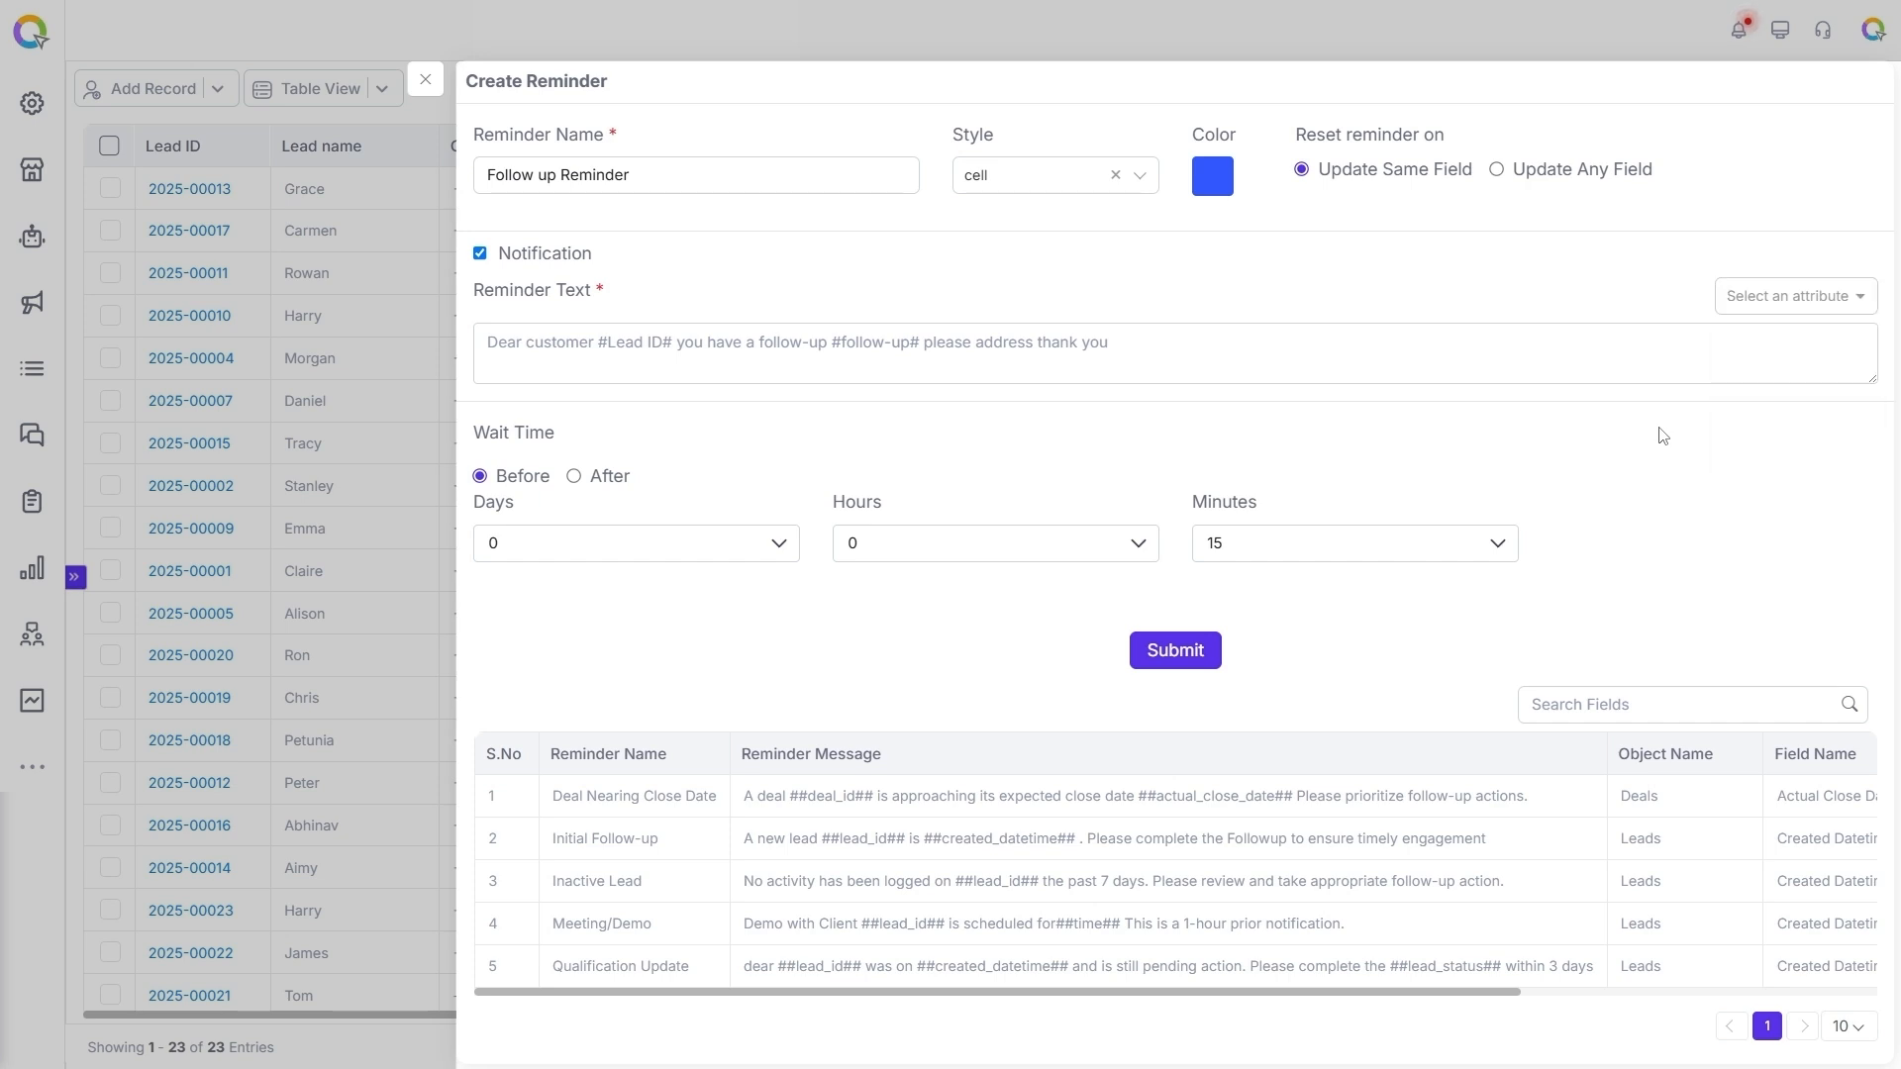
click(517, 343)
text(Hi)
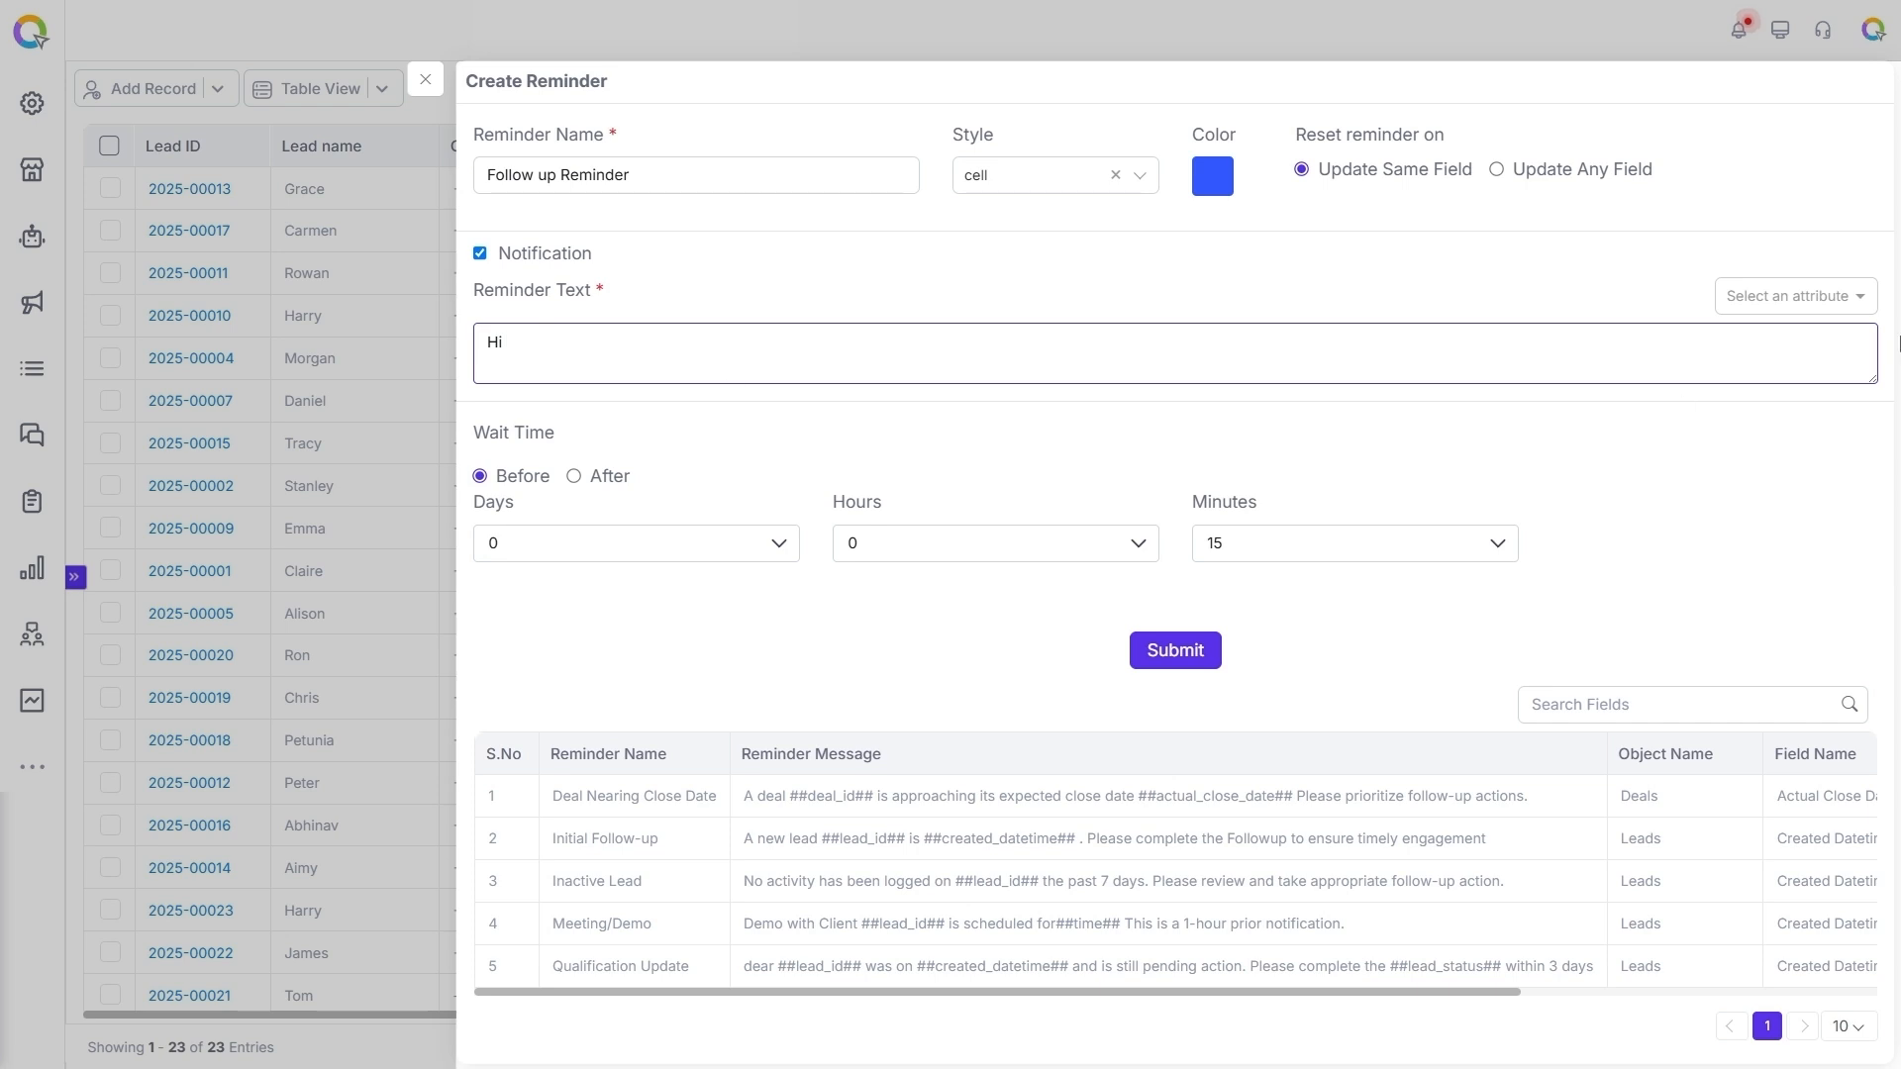
click(1802, 296)
text(ass)
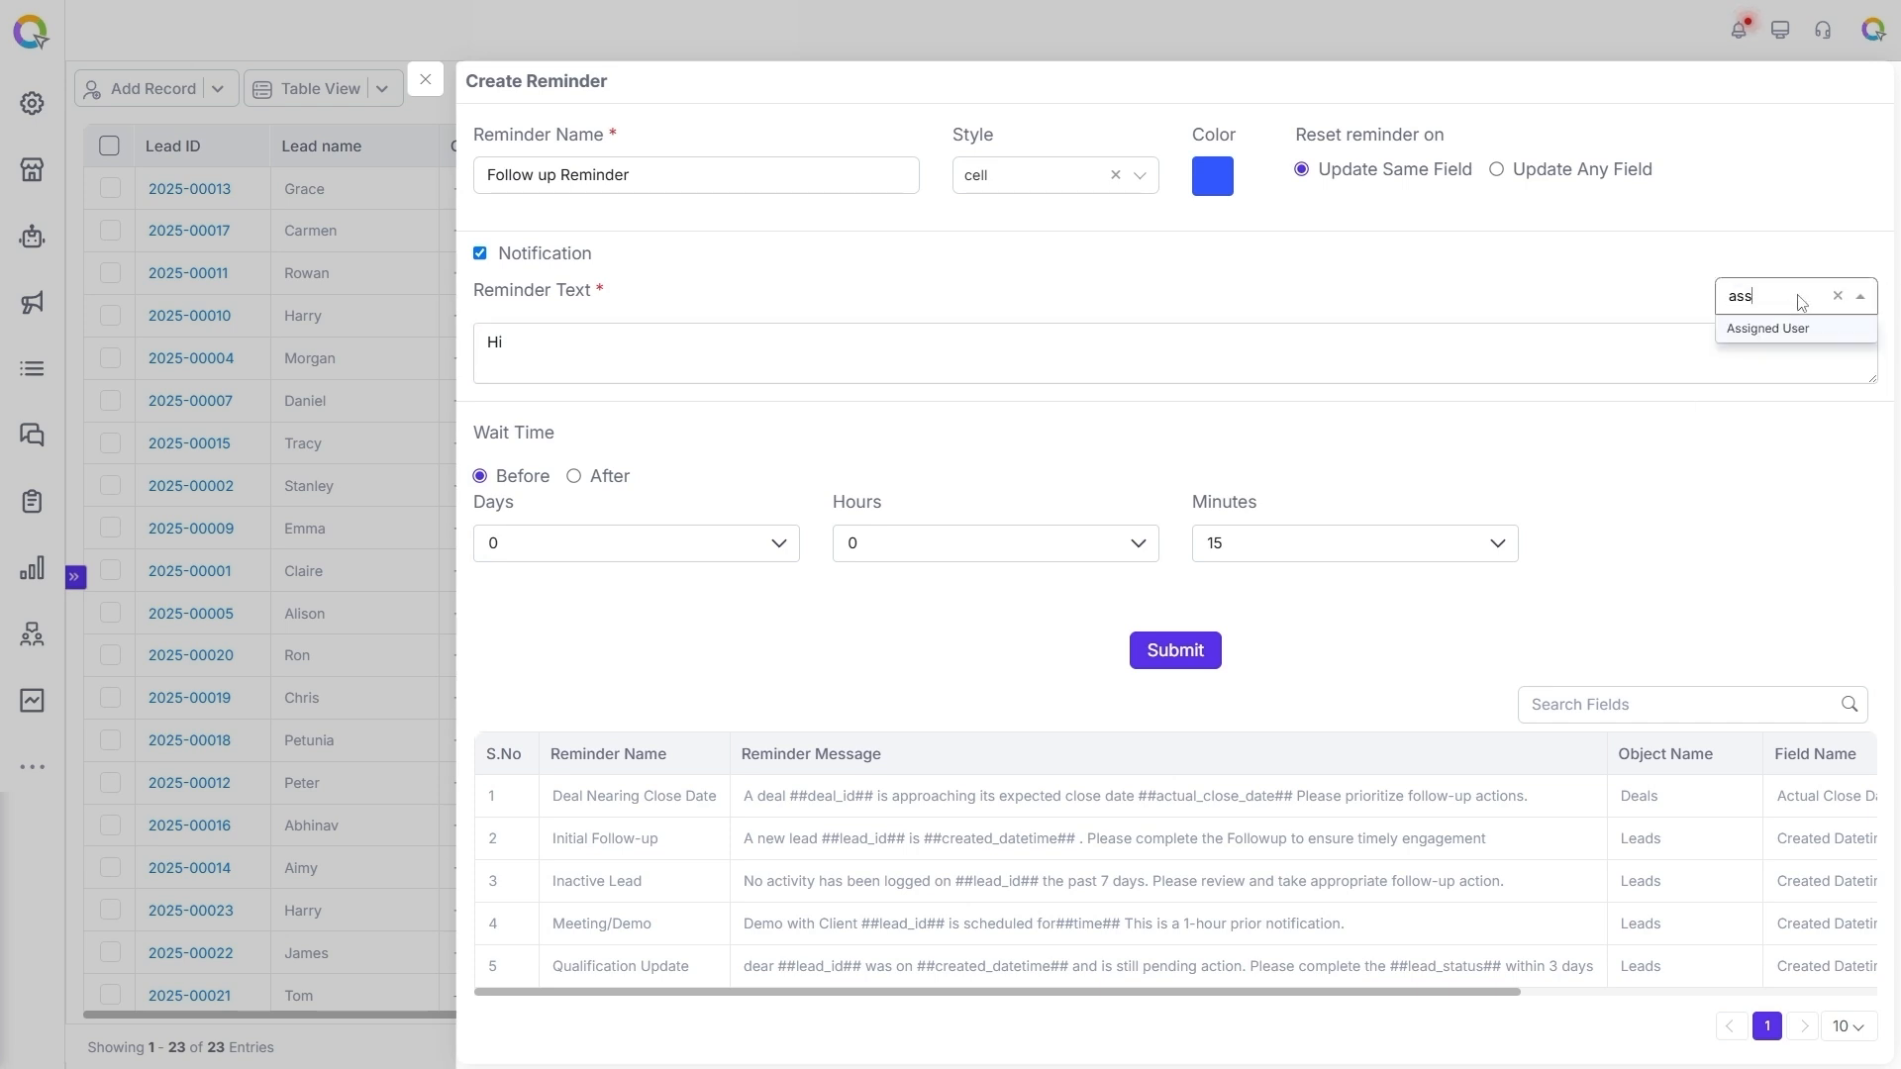
click(1797, 328)
Continue the reminder text with "Please follow up on the lead with ID" and insert the Lead ID attribute.
text(Please follow up on the lead with ID)
click(1817, 304)
text(lead)
click(1767, 330)
Add "lead name" to the reminder text and insert the First Name attribute after it.
text(lead name)
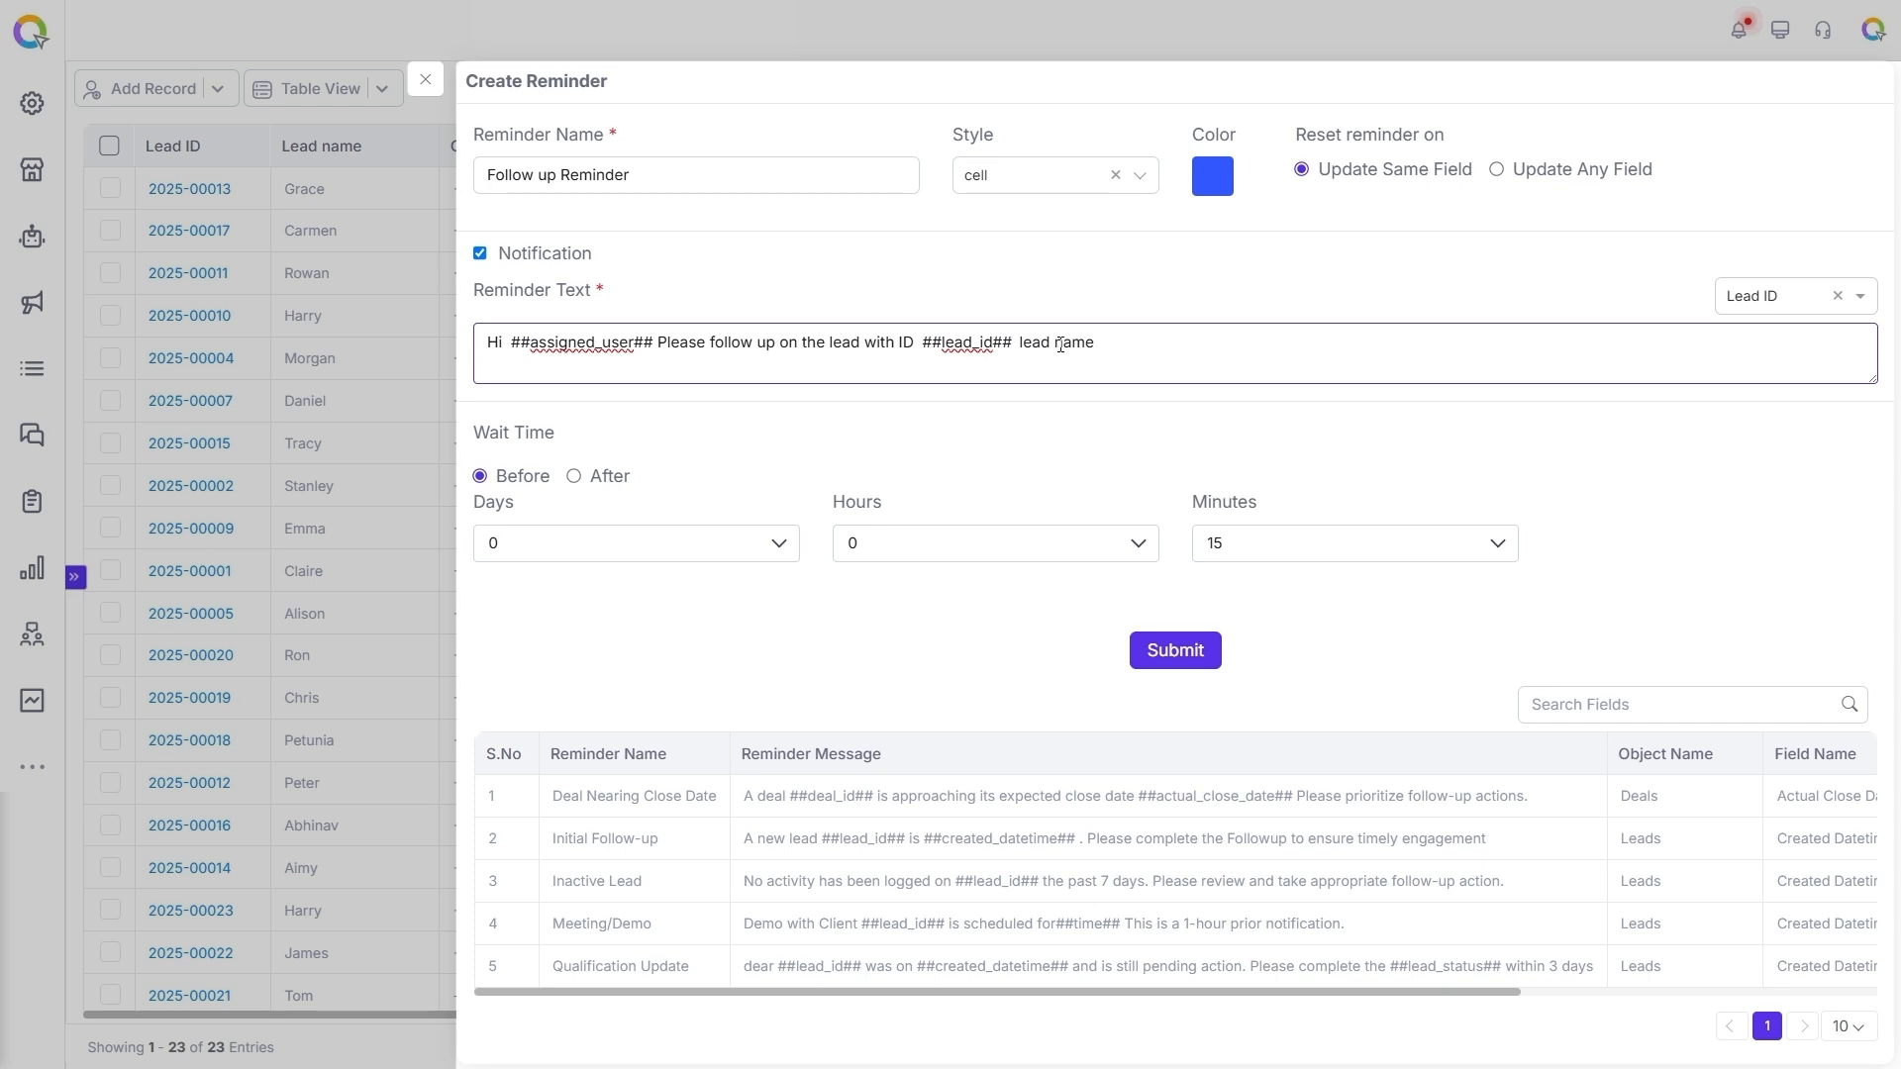
click(1797, 305)
text(fir)
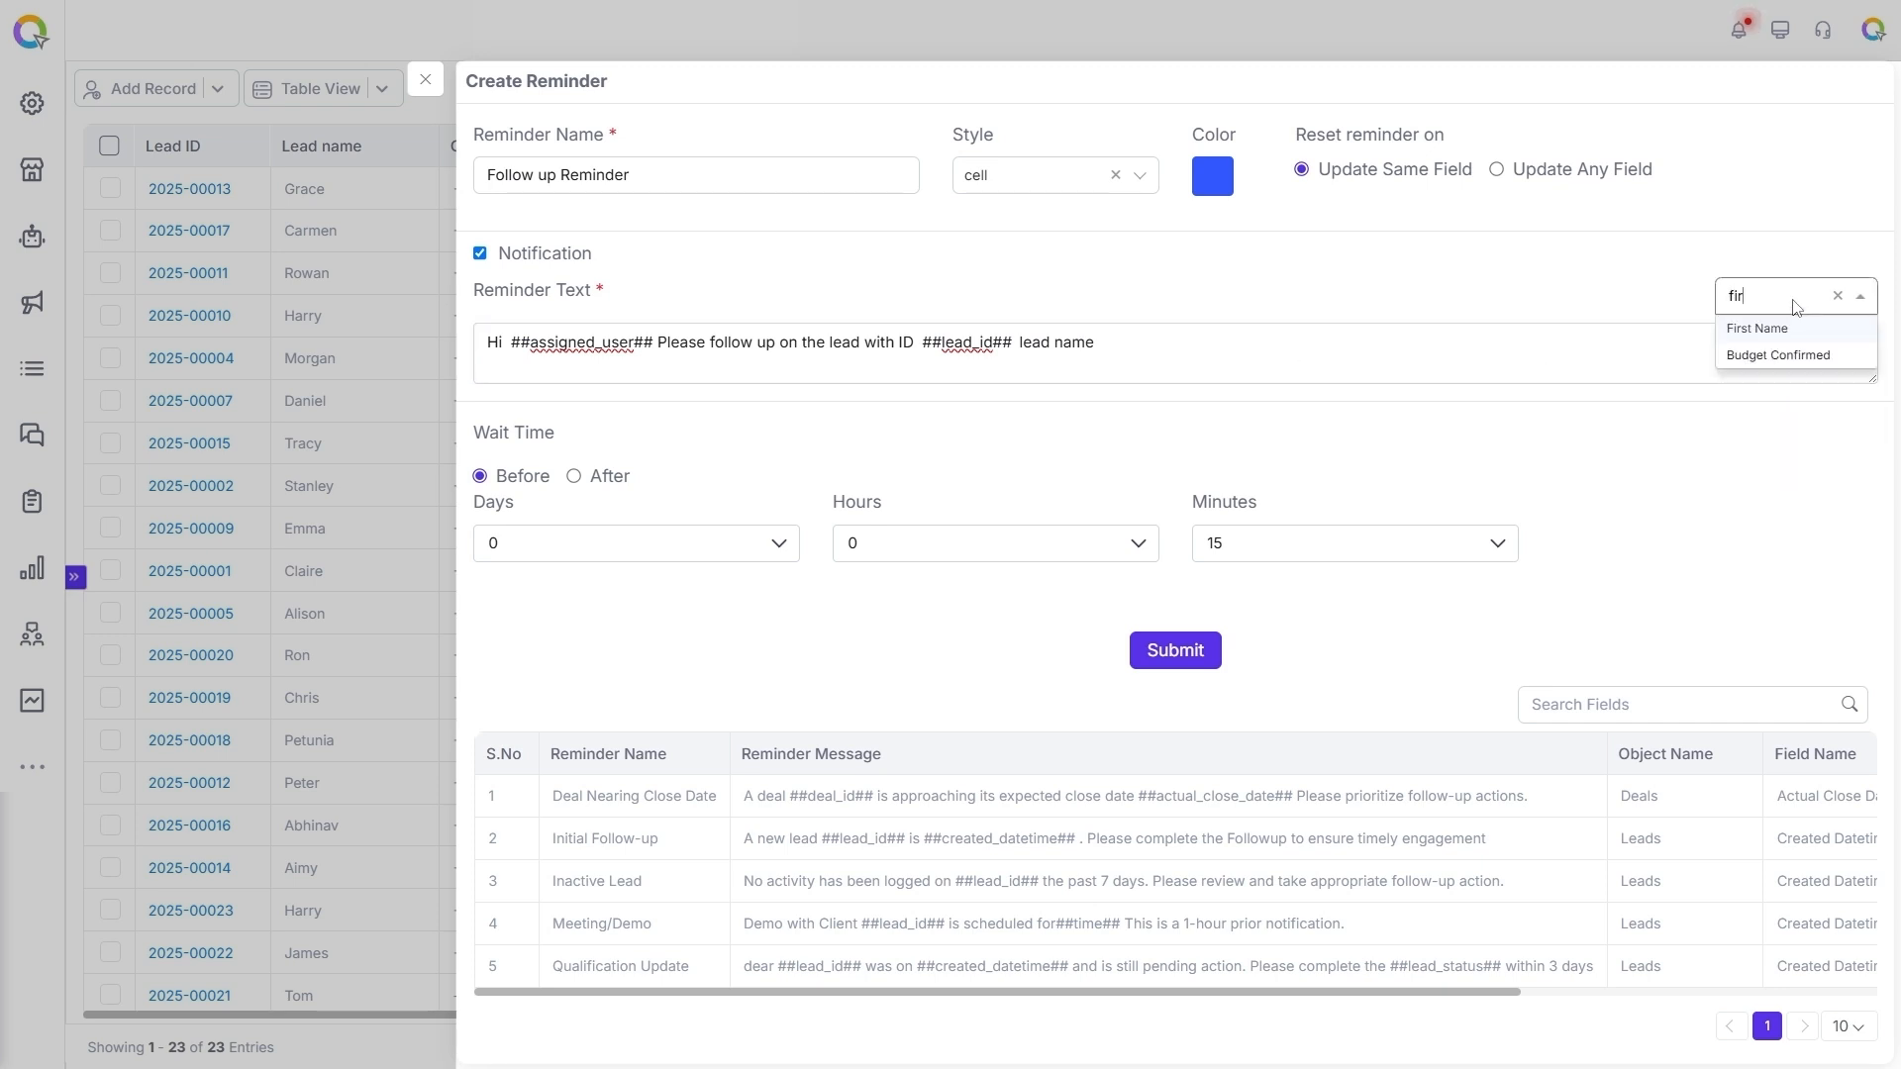
click(1762, 328)
End the reminder text with "and the scheduled follow up date is" and the Next Followup Date attribute.
text(and the scheduled follow up date is)
click(1805, 301)
text(next)
click(1779, 328)
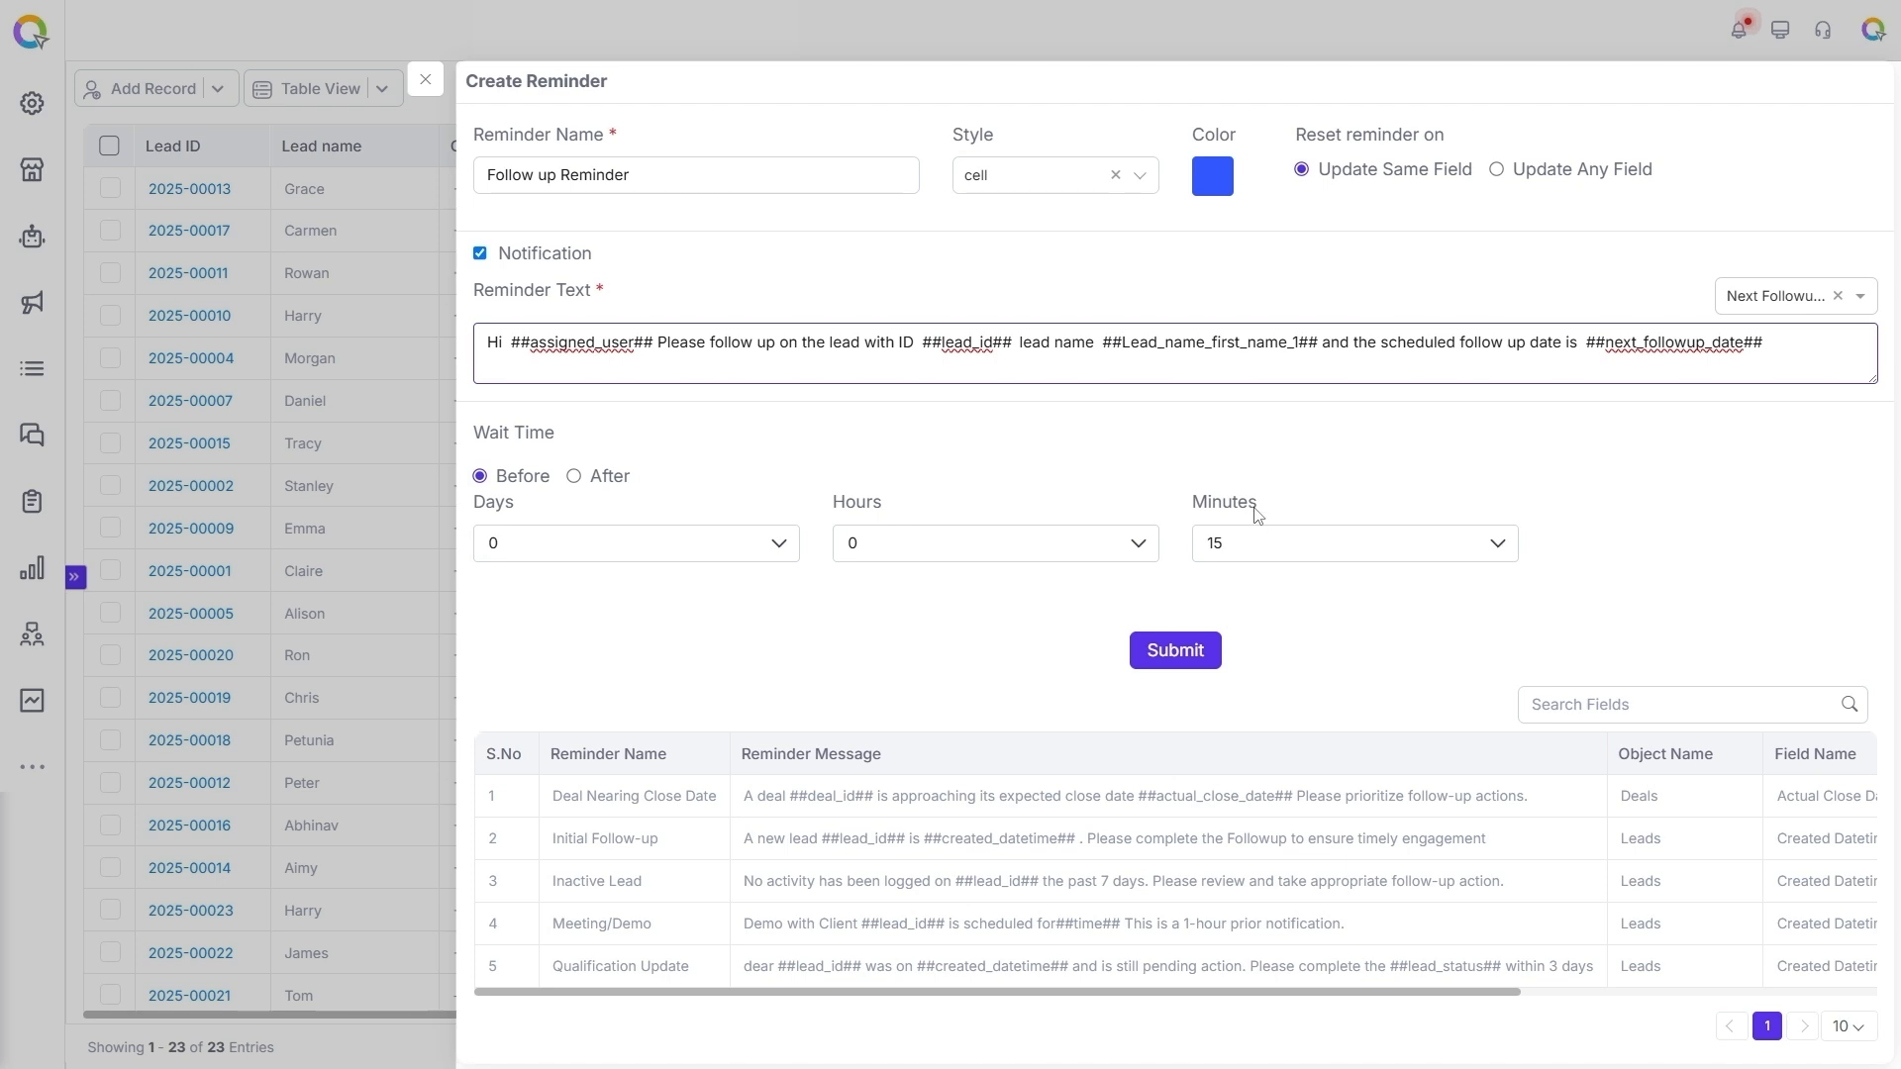
Set the reminder's wait time to 1 day and 0 minutes before the date.
click(778, 547)
click(555, 30)
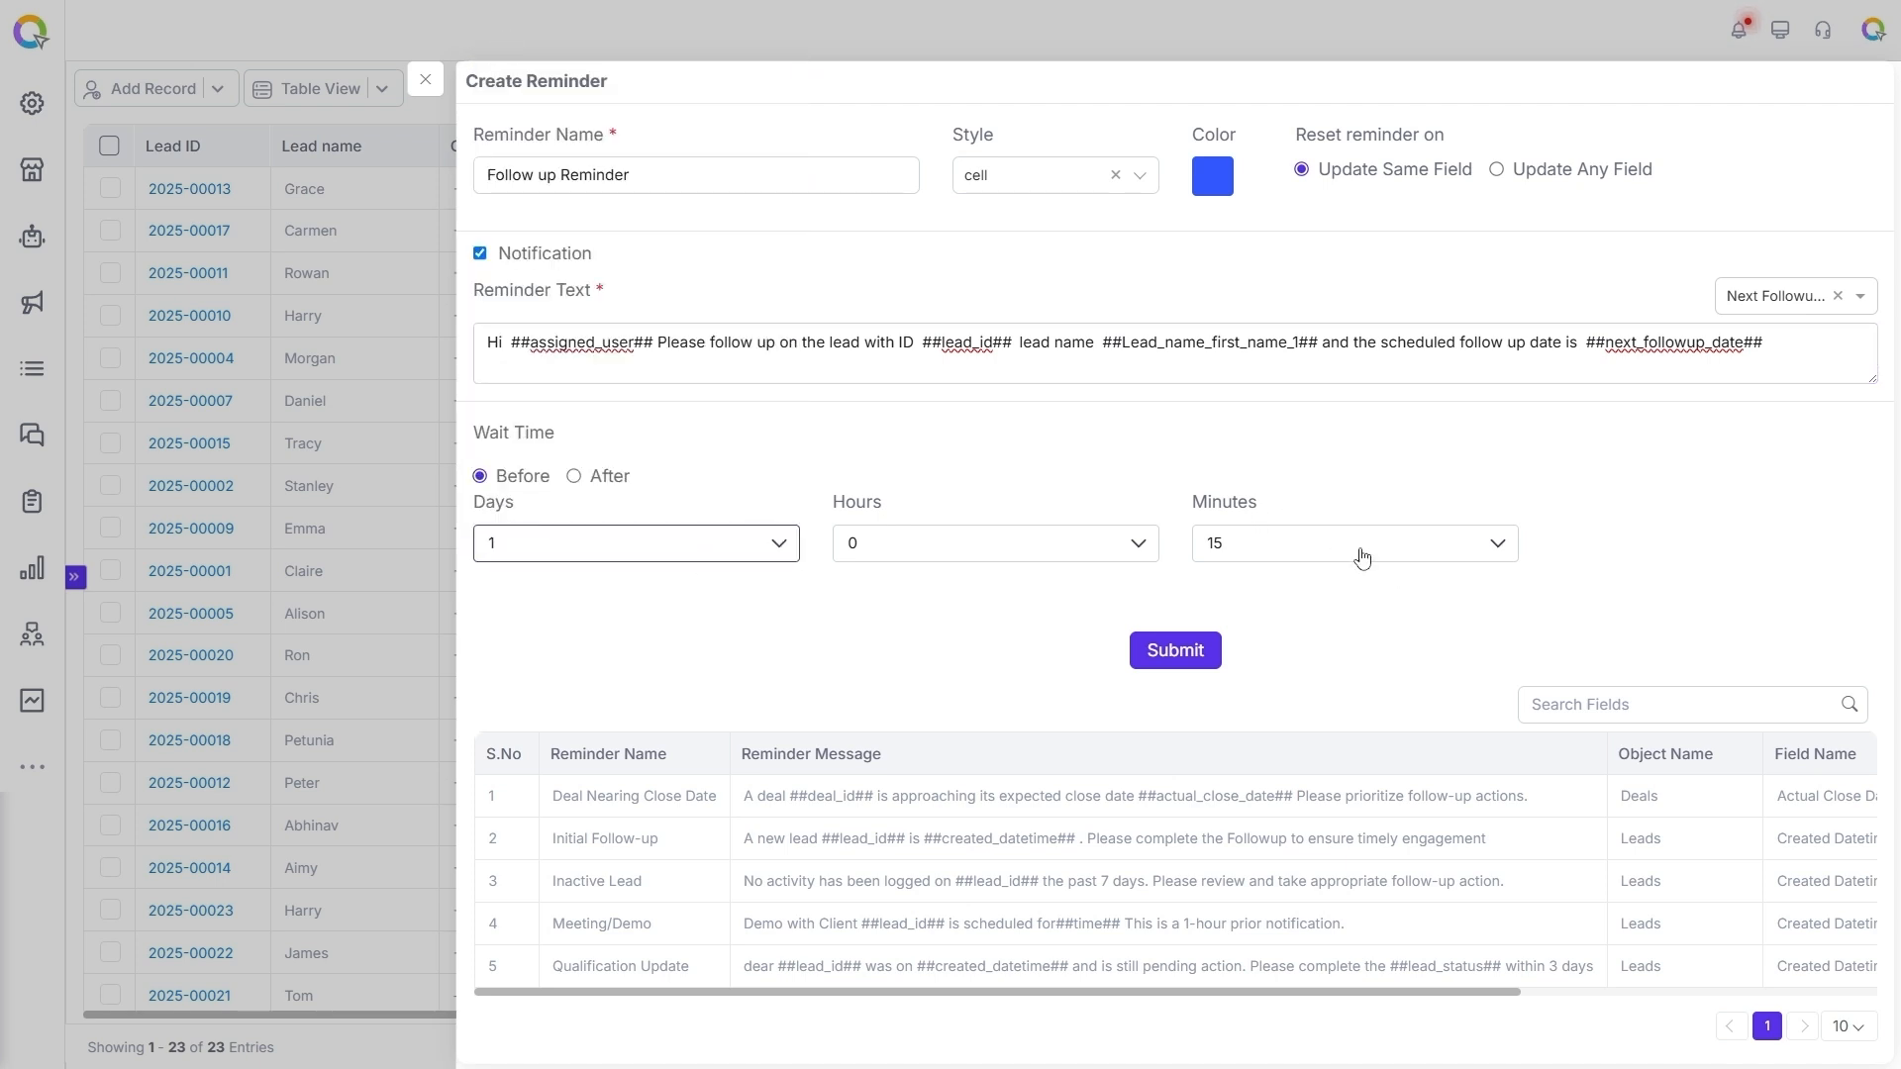
click(1278, 557)
click(1214, 14)
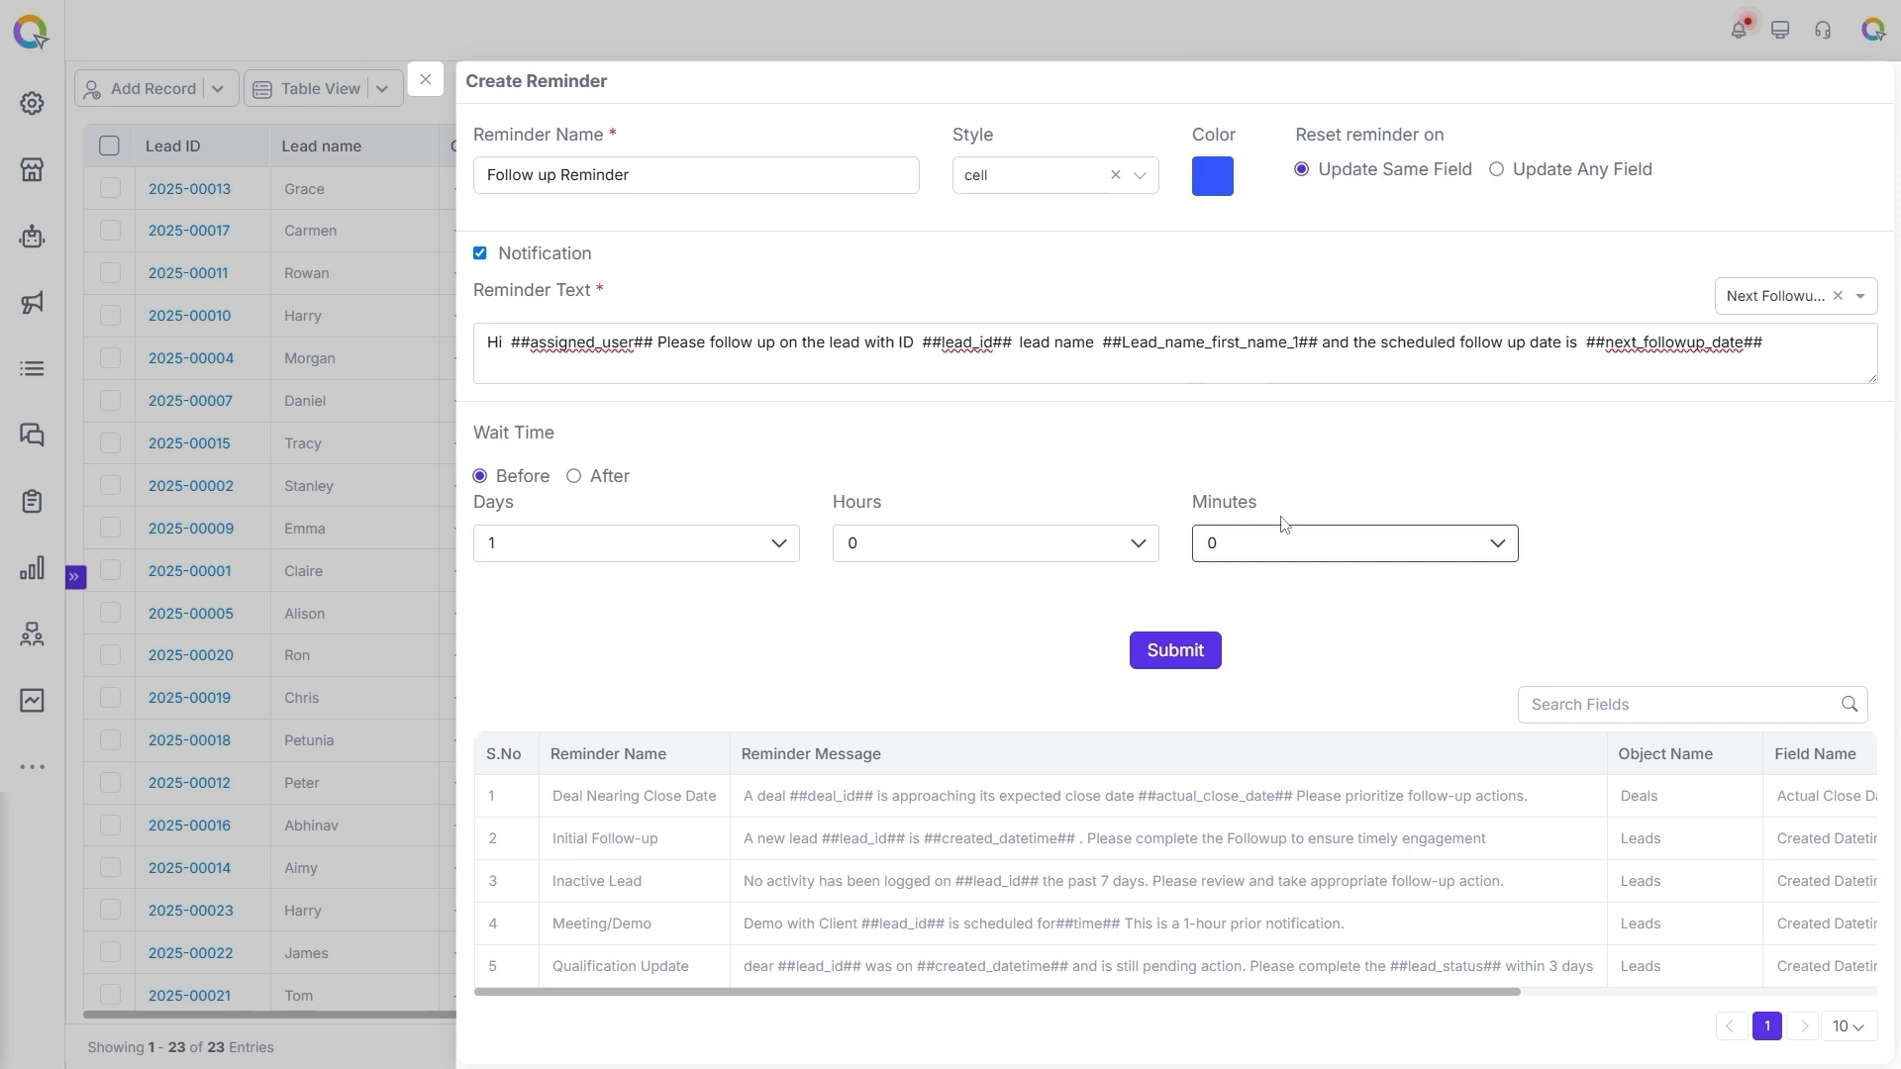
Submit the follow-up reminder and close the reminder form to return to the leads table.
click(1171, 659)
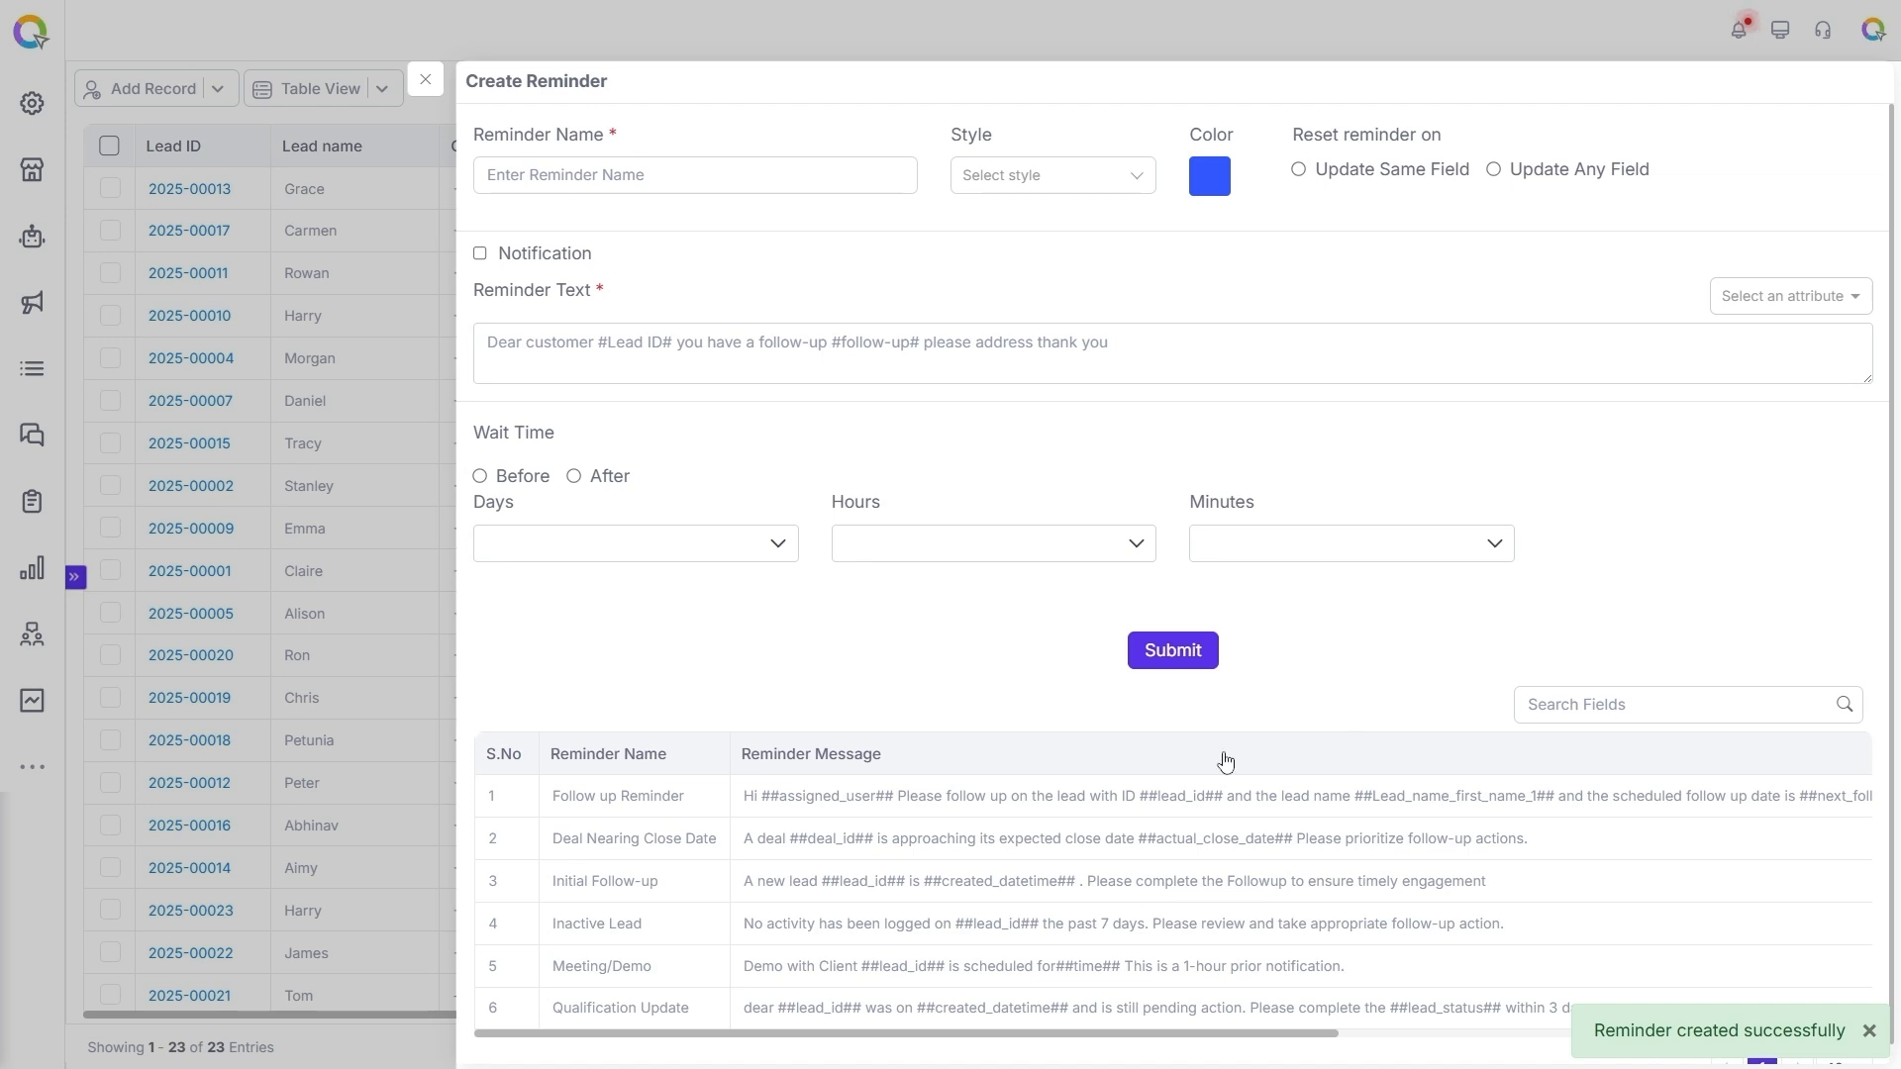
scroll(1105, 756, down, 1)
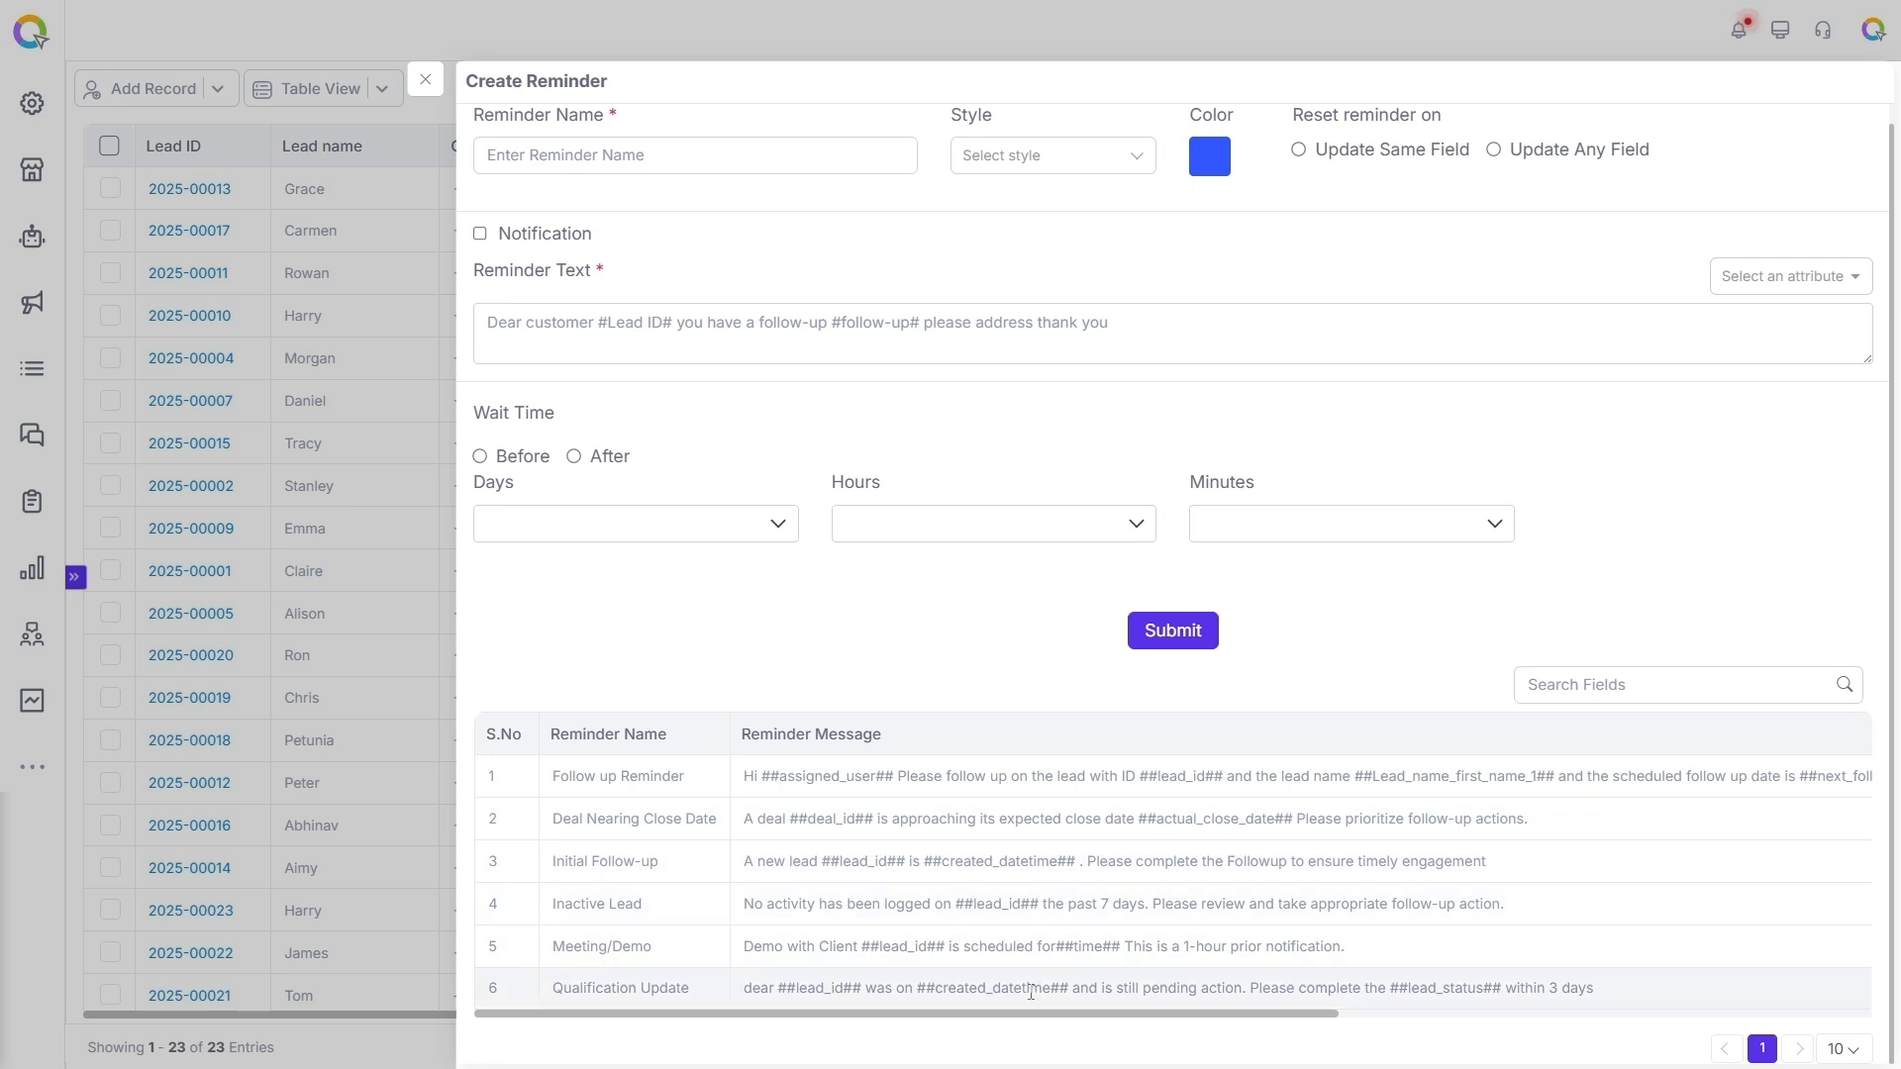
click(429, 81)
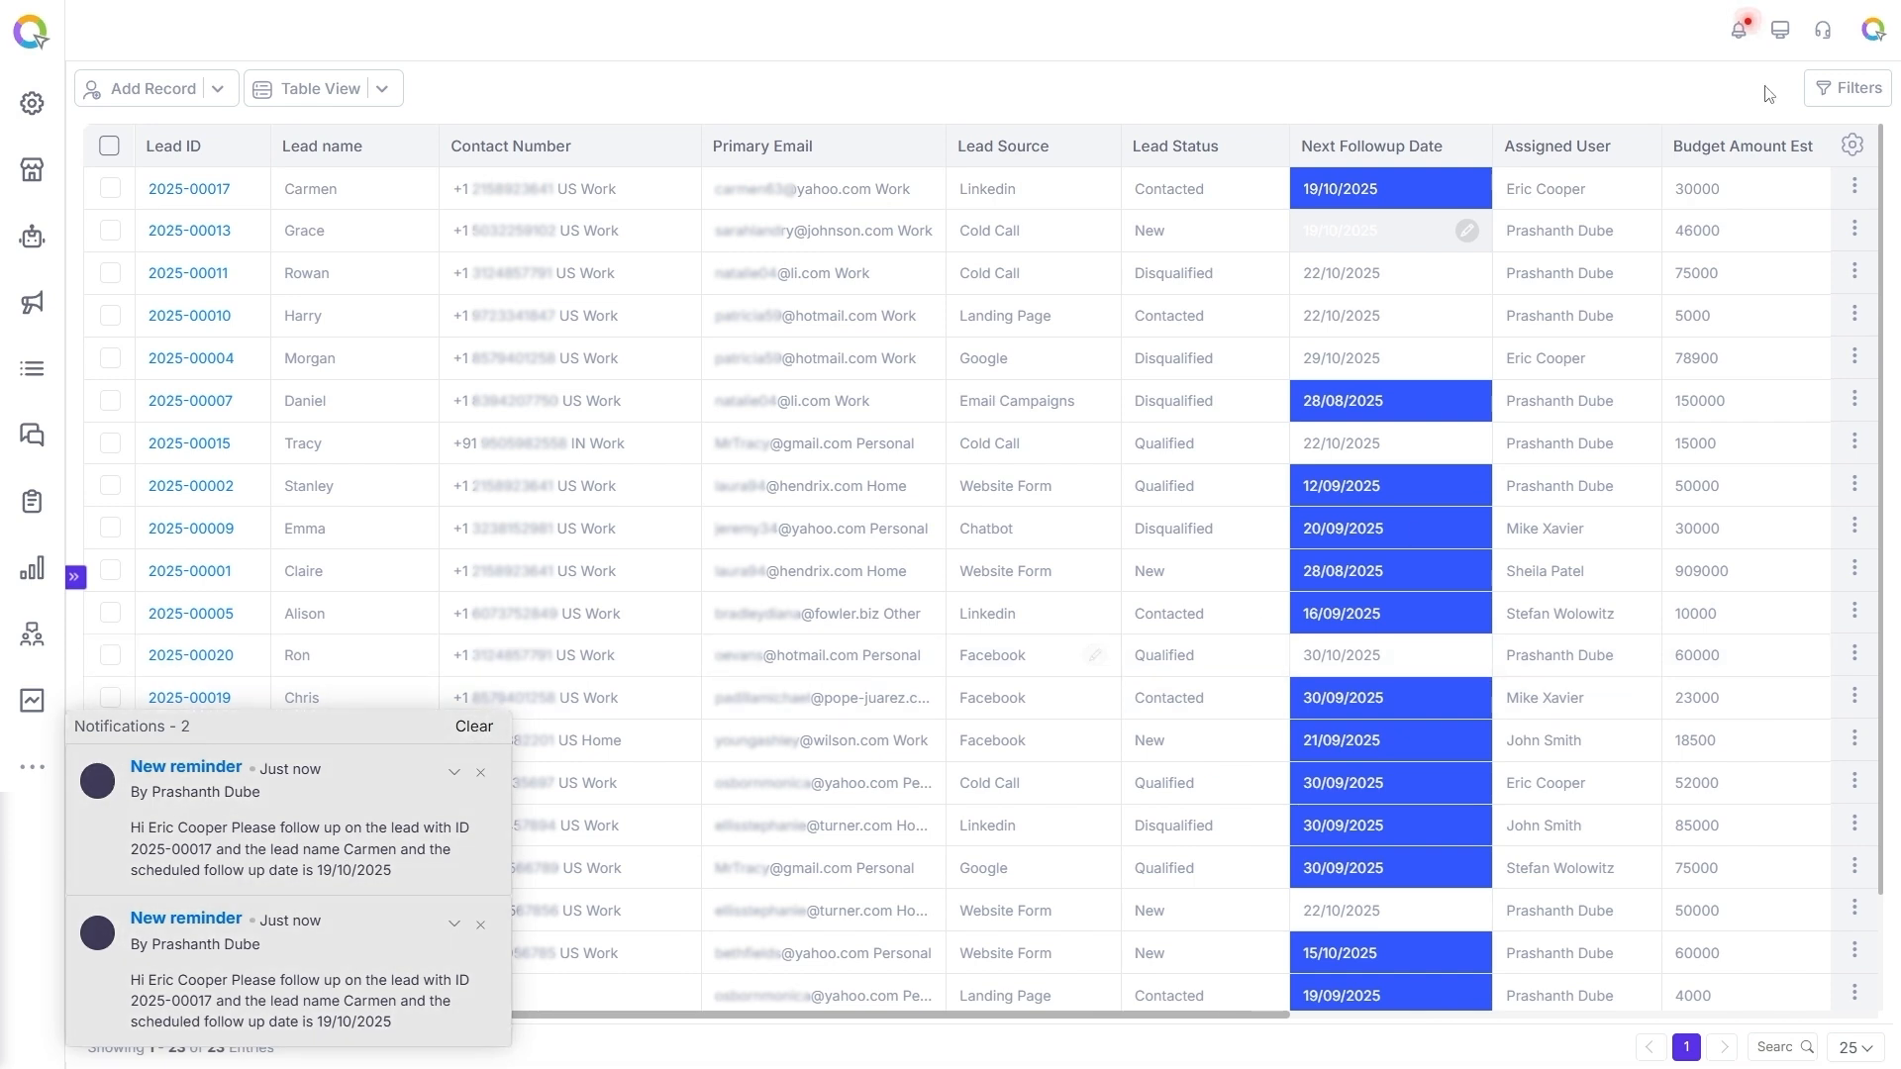
Open the list of received reminders and select the newest follow-up reminder.
click(1741, 34)
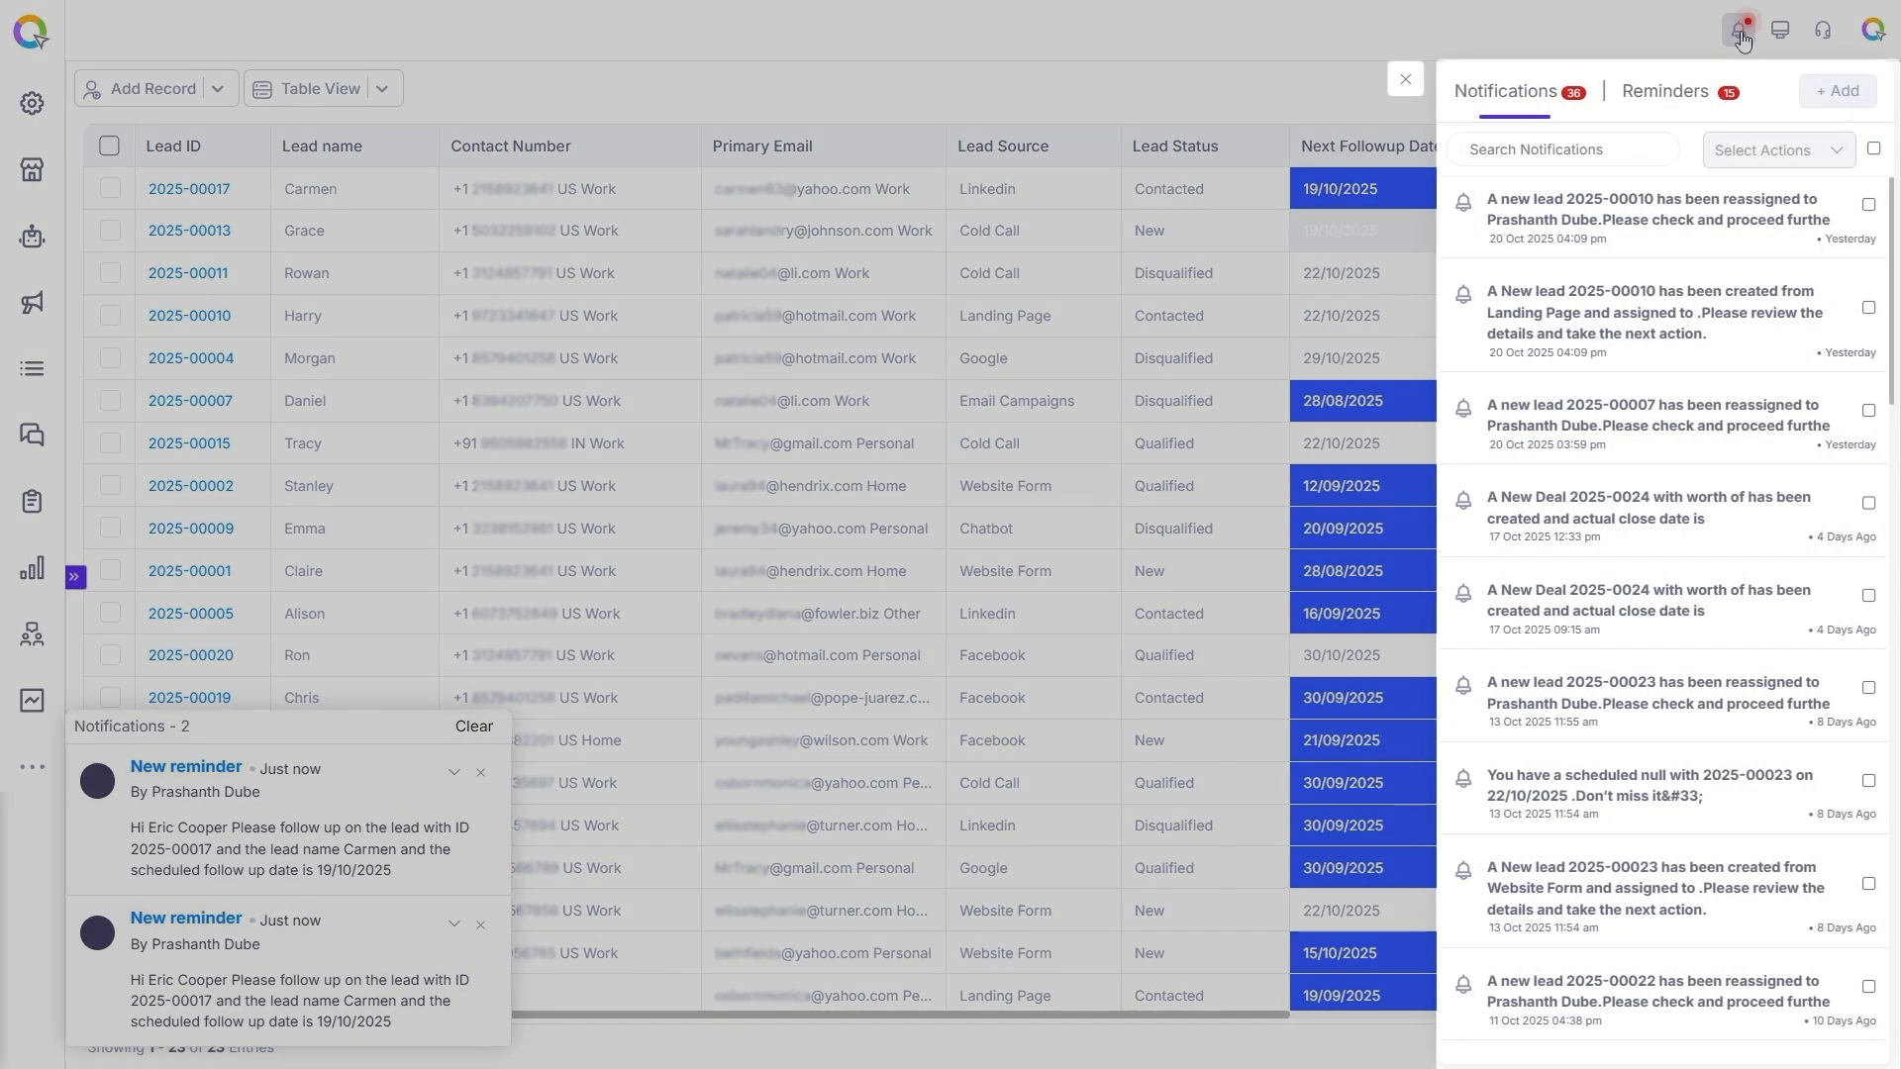
click(1686, 95)
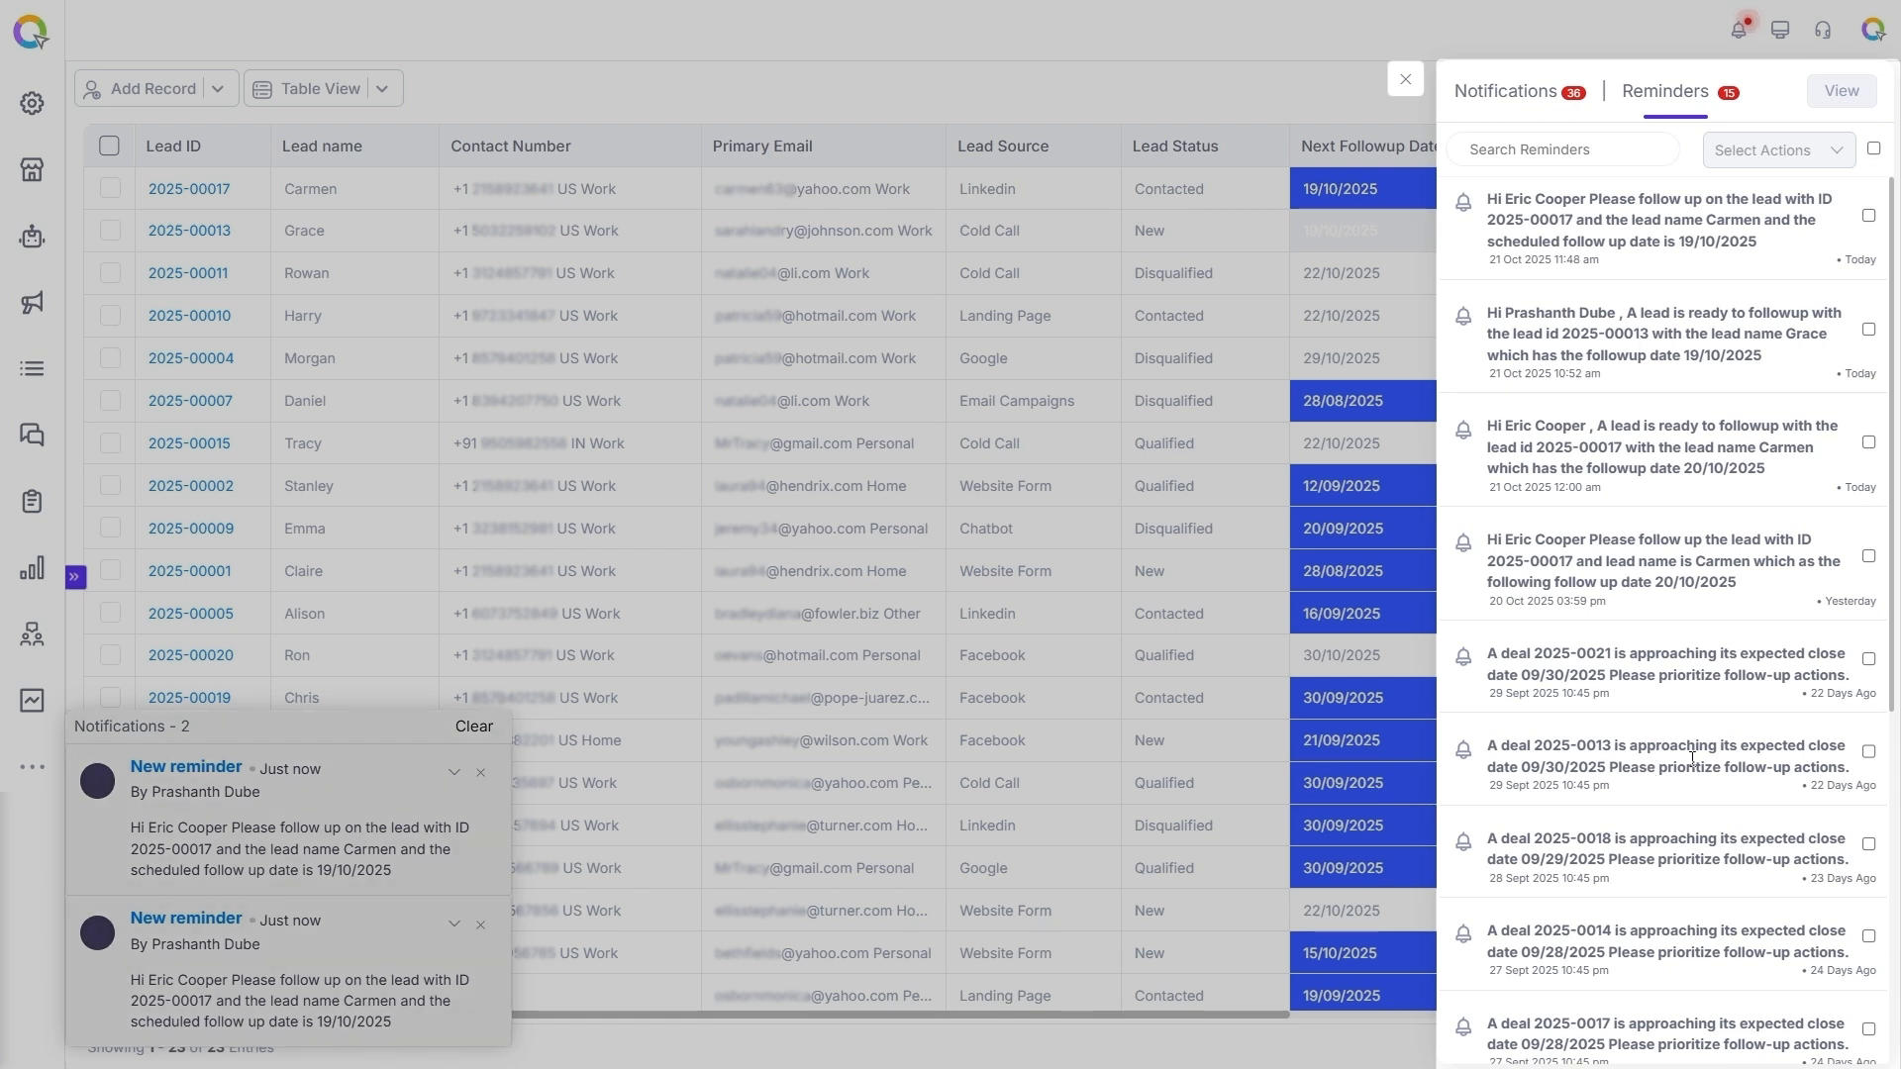
click(1869, 215)
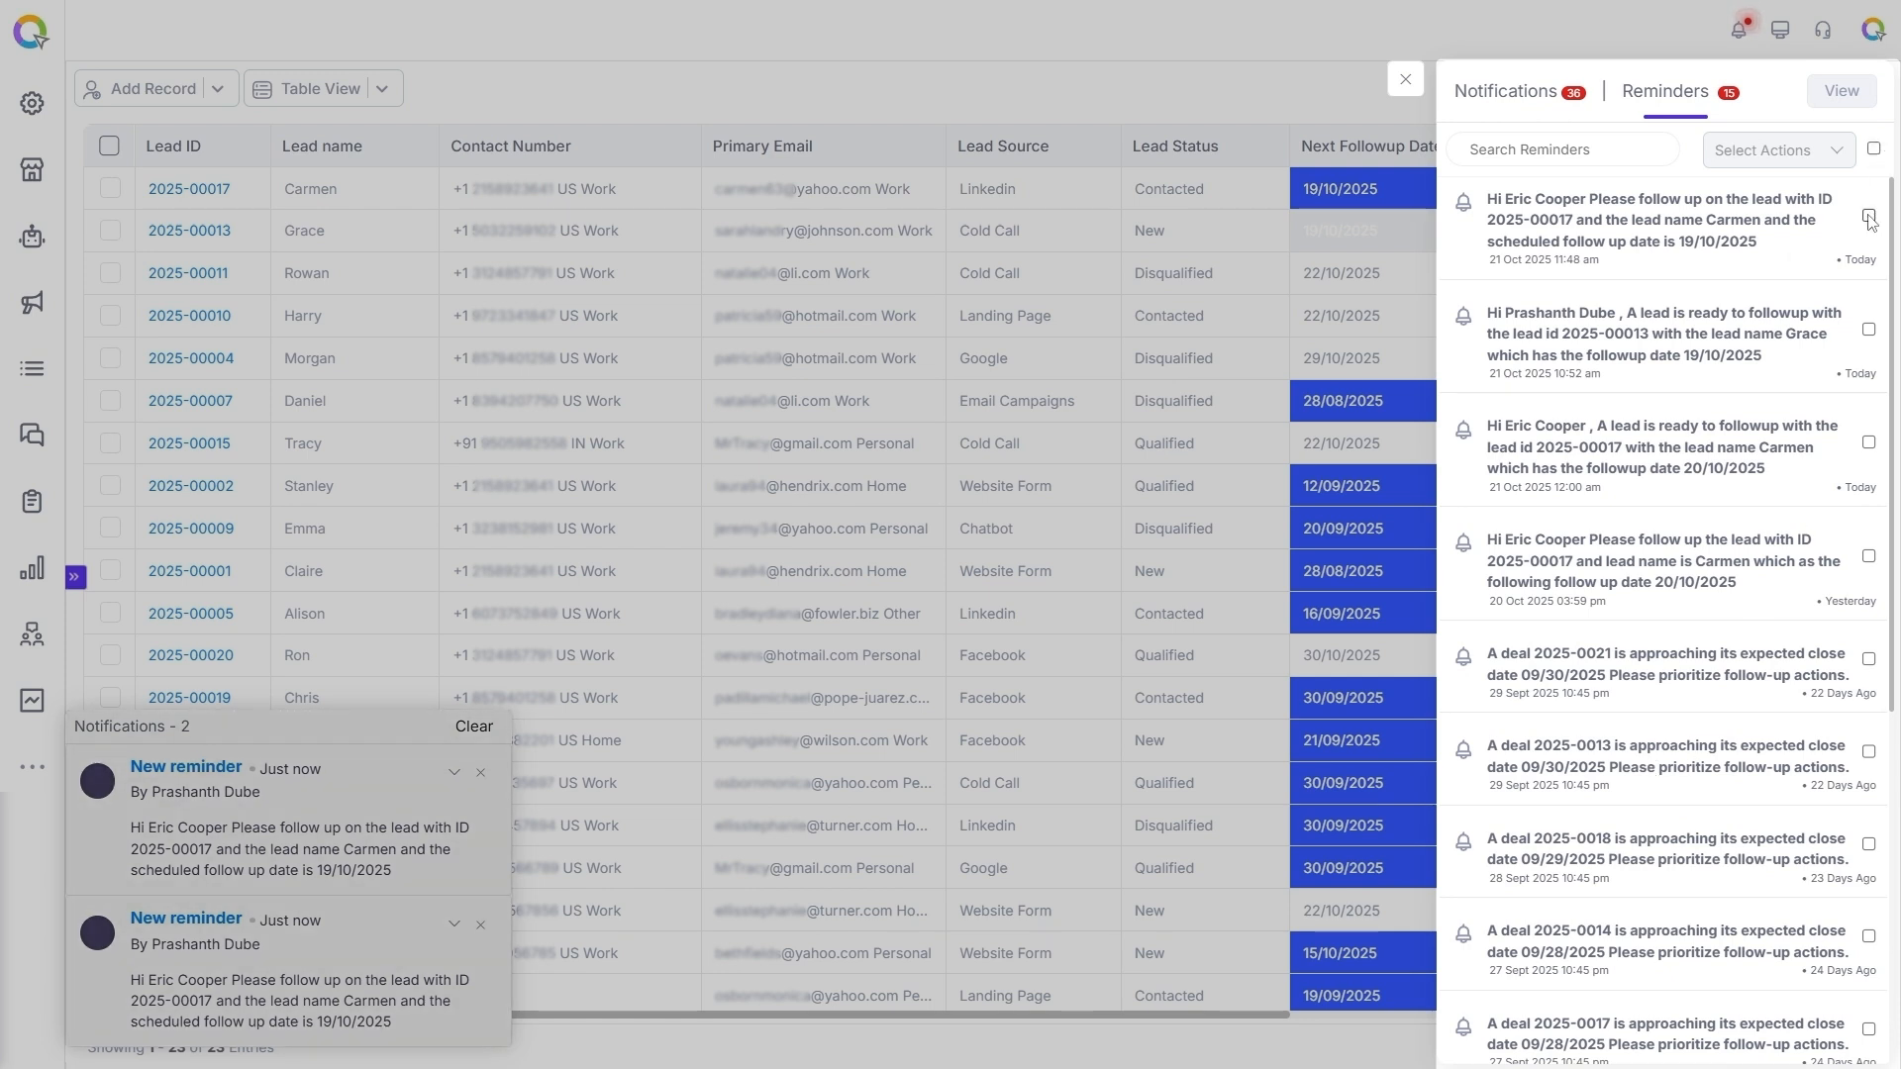
Check which actions are available for the selected reminder, and open the reminders view.
click(1847, 150)
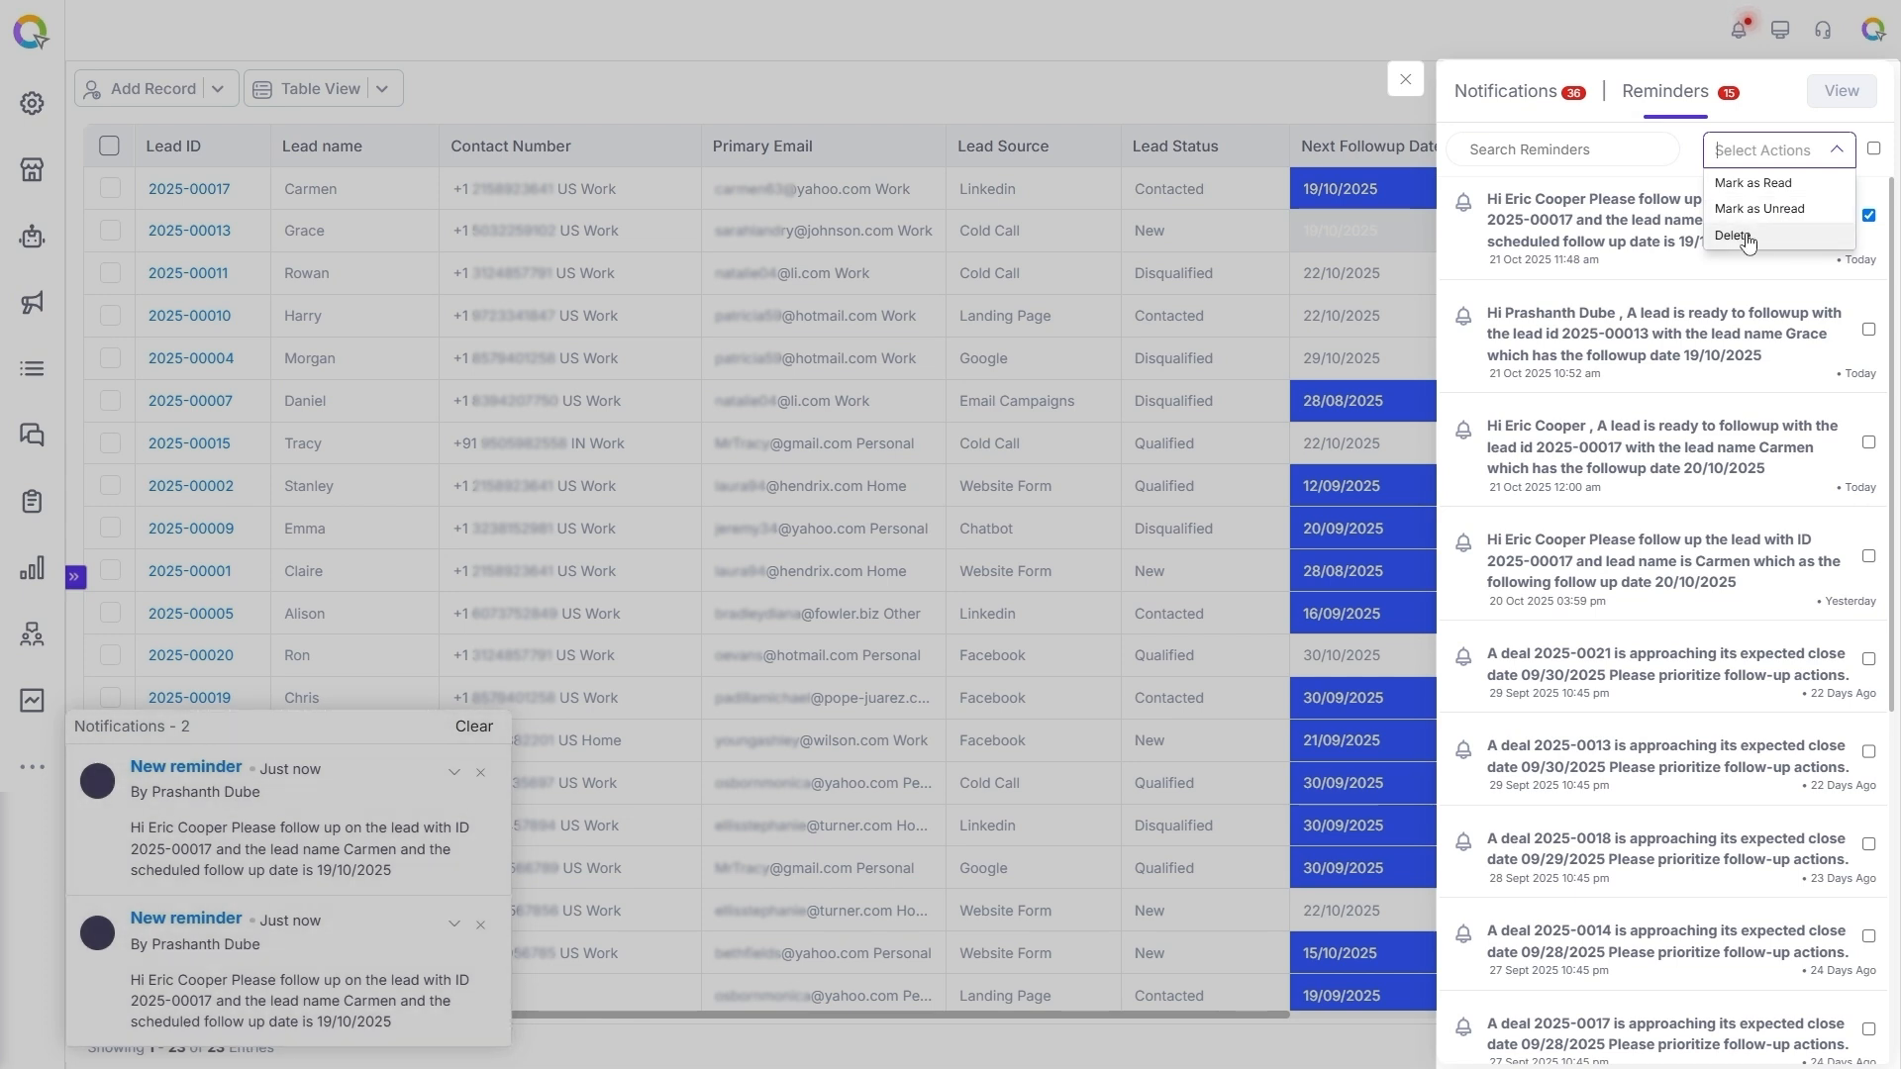
click(1836, 150)
click(1852, 96)
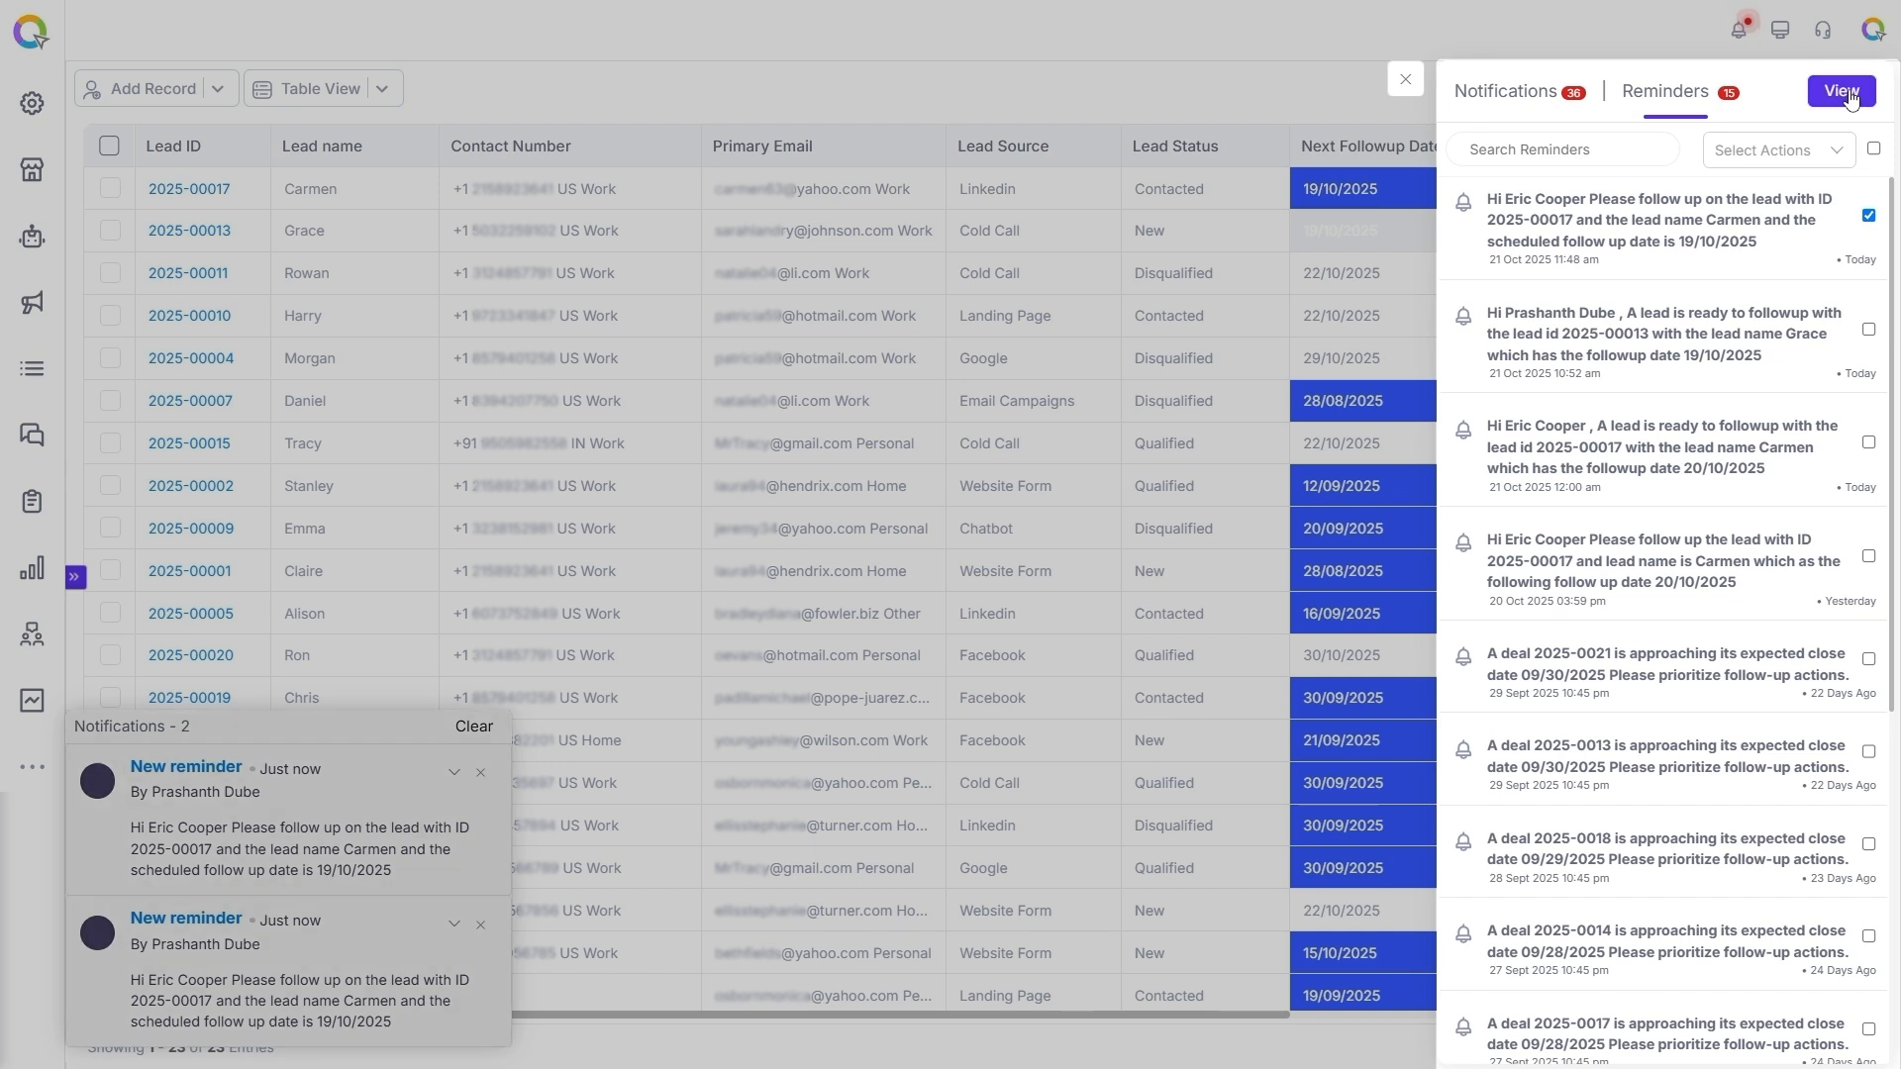